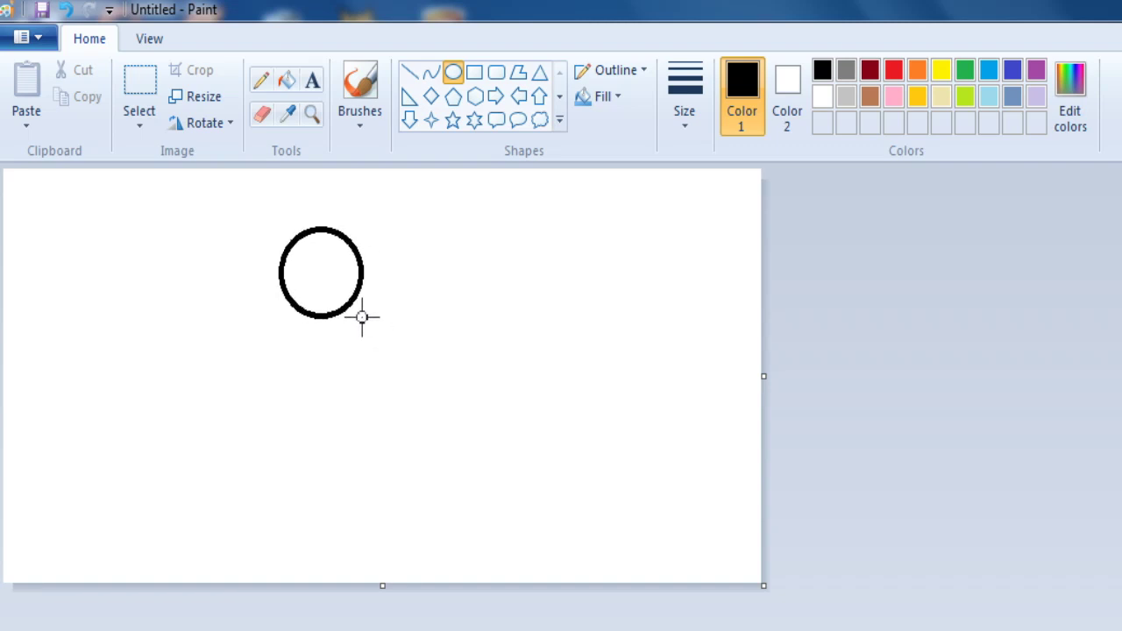
# Reposition the head circle slightly lower and draw two concentric circles for an ear on blank canvas beside it
pyautogui.moveTo(298, 257); pyautogui.dragTo(314, 291)
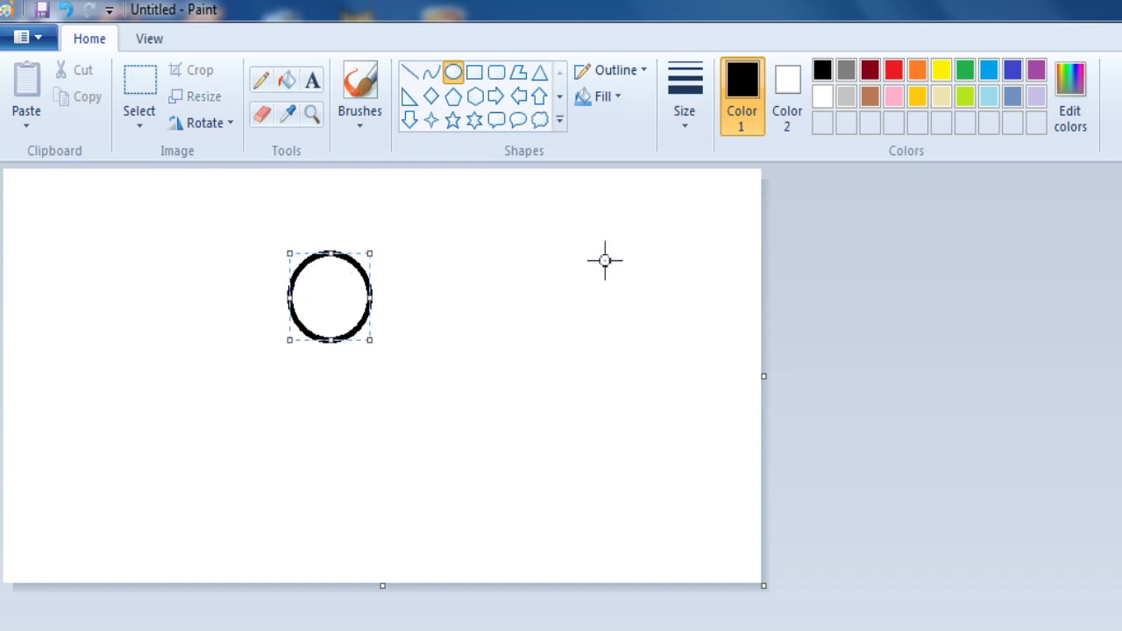
pyautogui.moveTo(470, 238); pyautogui.dragTo(532, 304)
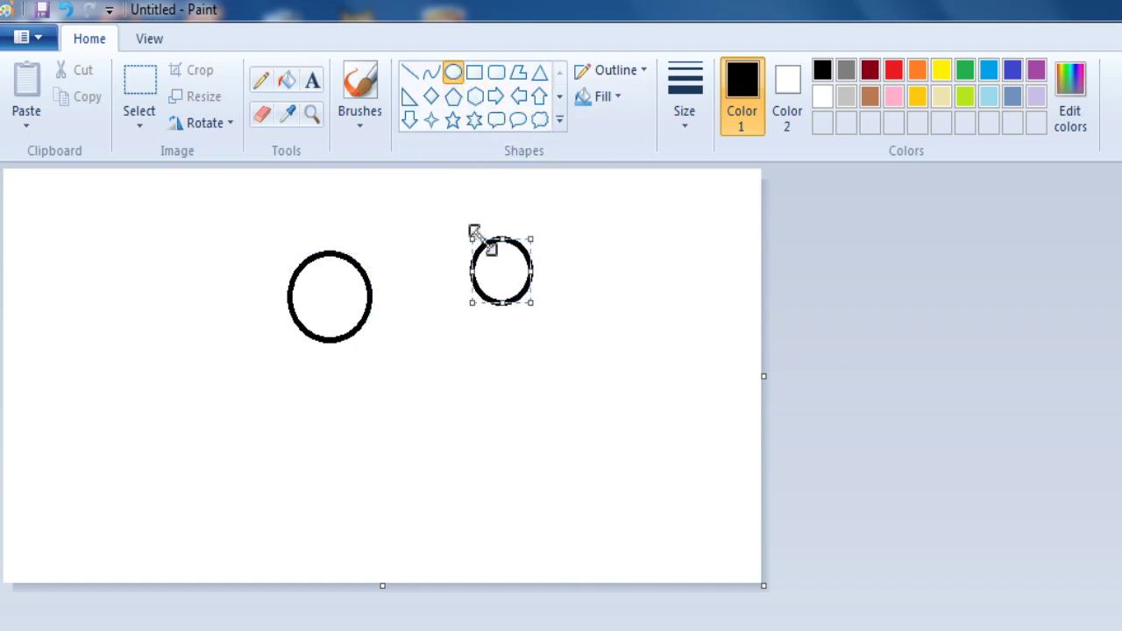
pyautogui.click(553, 295)
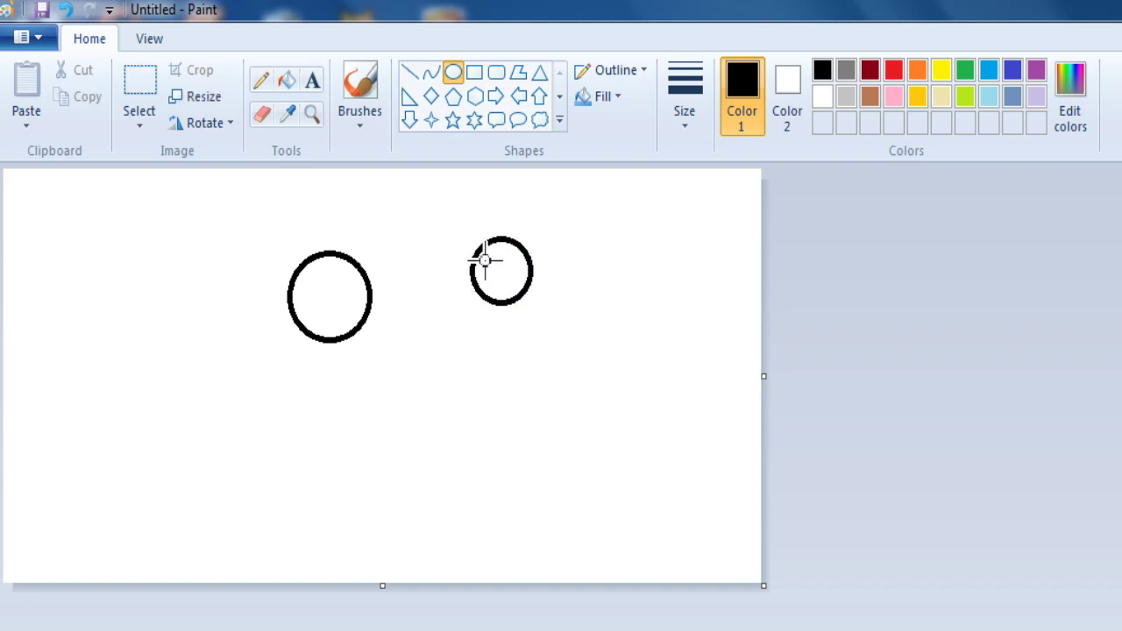
pyautogui.moveTo(488, 260); pyautogui.dragTo(518, 295)
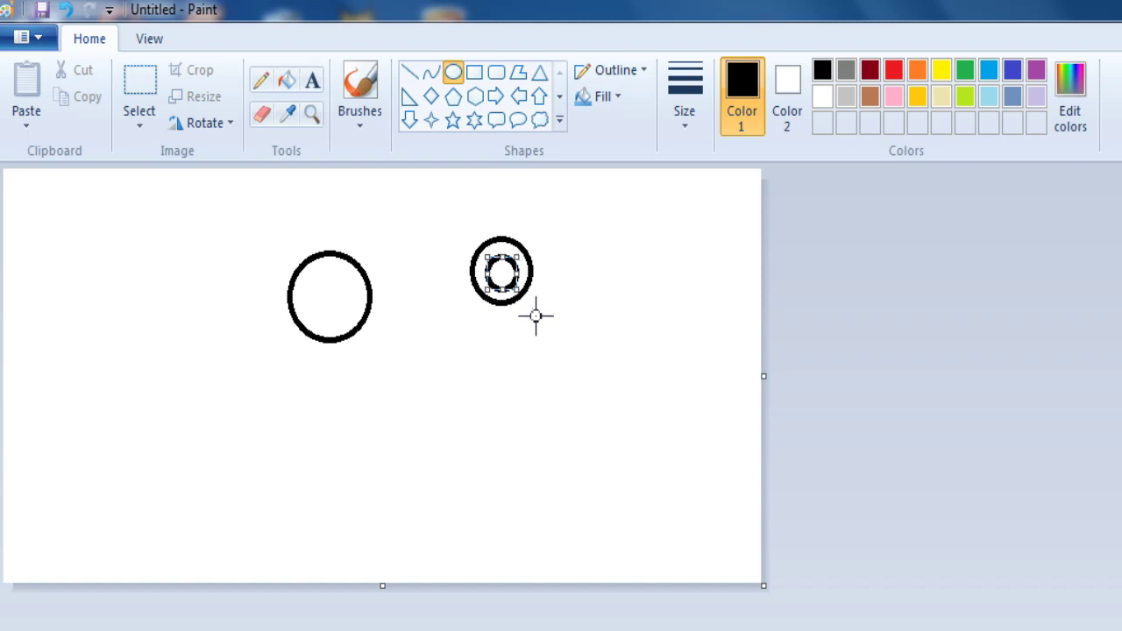
pyautogui.click(651, 291)
# Draw a slanted line through the two concentric circles and erase everything on its left side
pyautogui.click(410, 73)
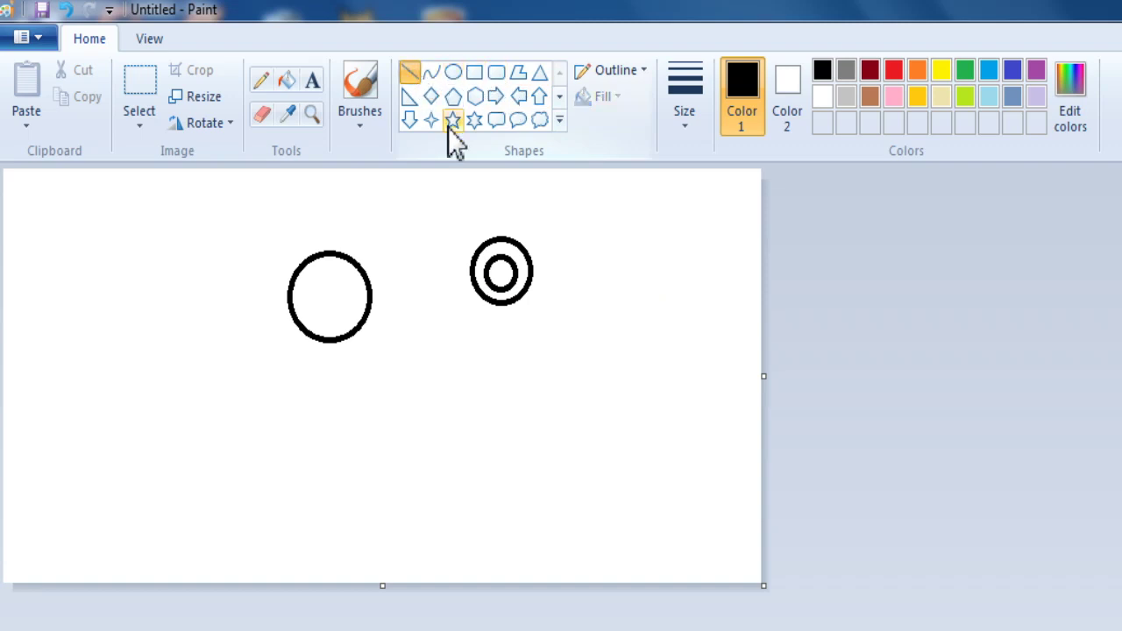
pyautogui.moveTo(509, 244); pyautogui.dragTo(482, 299)
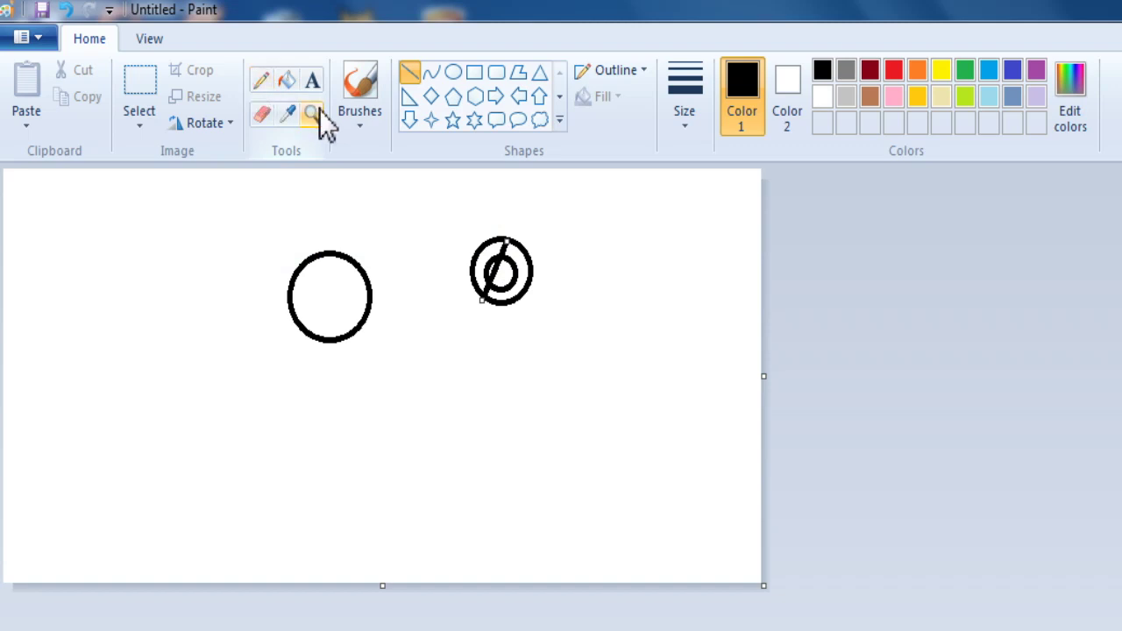
pyautogui.click(263, 115)
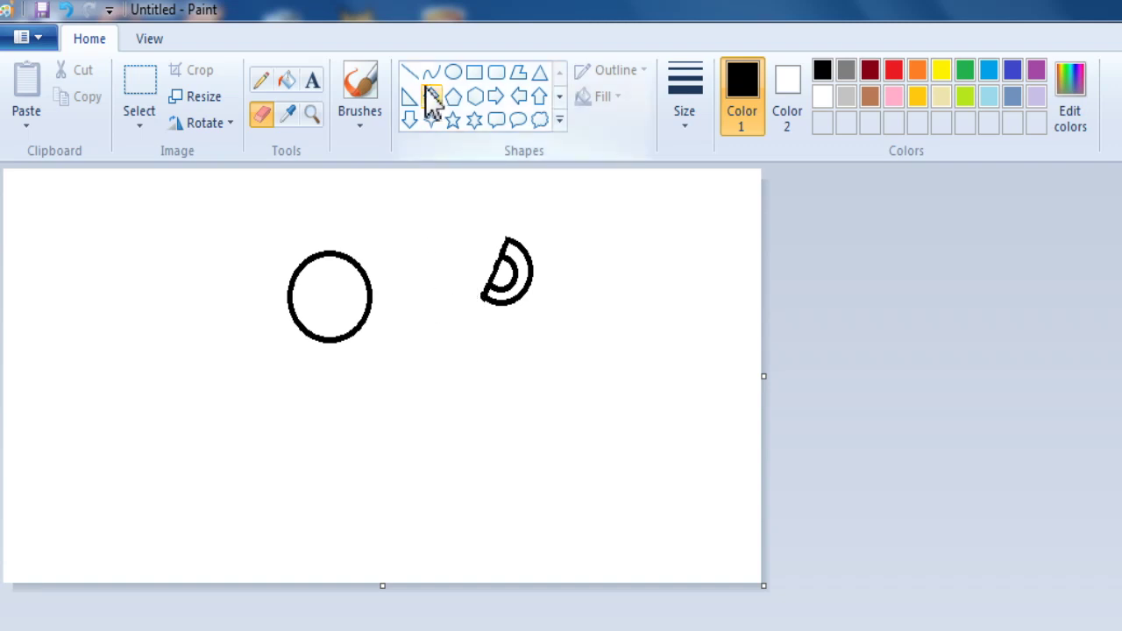
# Select and delete the lower part of the halved ear shape
pyautogui.click(145, 127)
pyautogui.click(201, 342)
pyautogui.moveTo(465, 289); pyautogui.dragTo(508, 325)
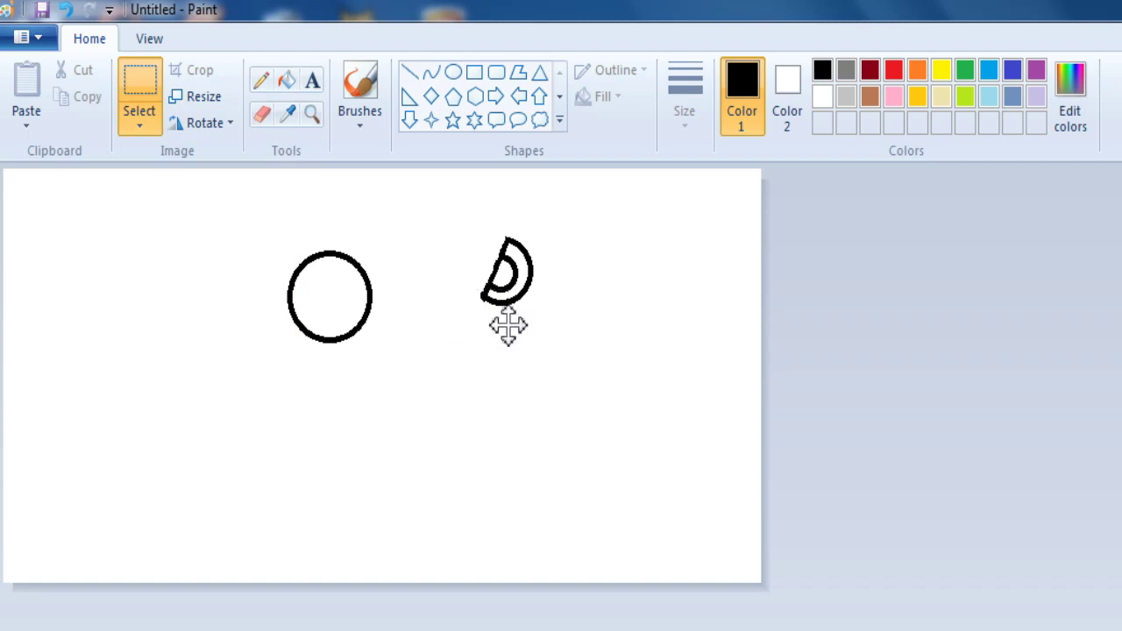
pyautogui.press('Delete')
pyautogui.moveTo(515, 316); pyautogui.dragTo(500, 306)
pyautogui.click(464, 233)
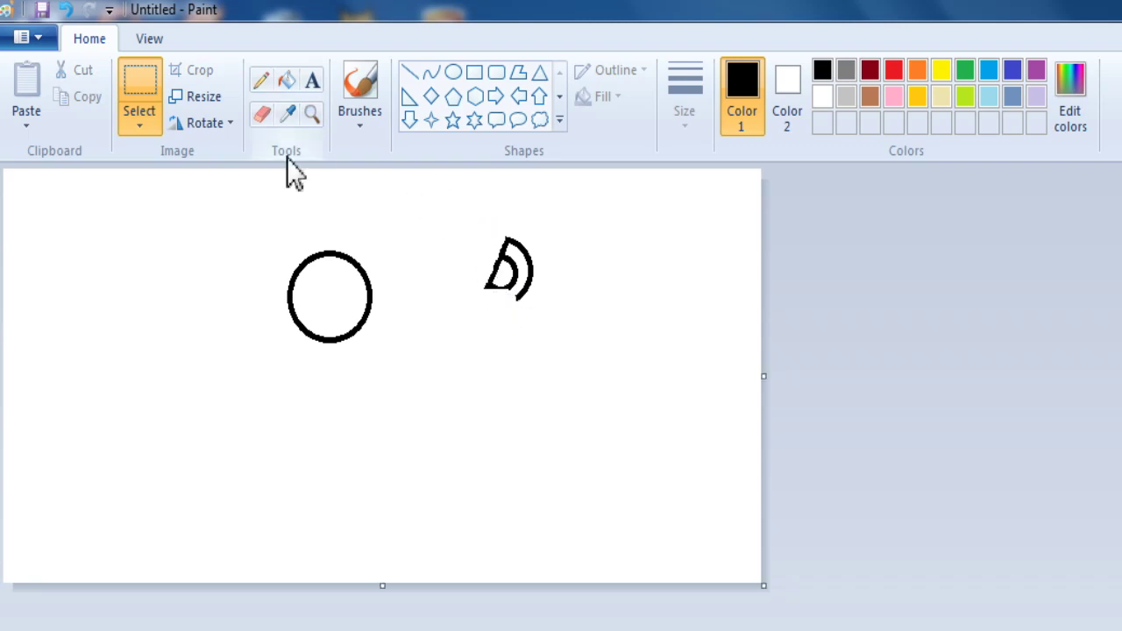
# Move the ear shape closer to the head on its right side and erase the ear's straight bottom edge
pyautogui.moveTo(470, 215); pyautogui.dragTo(553, 326)
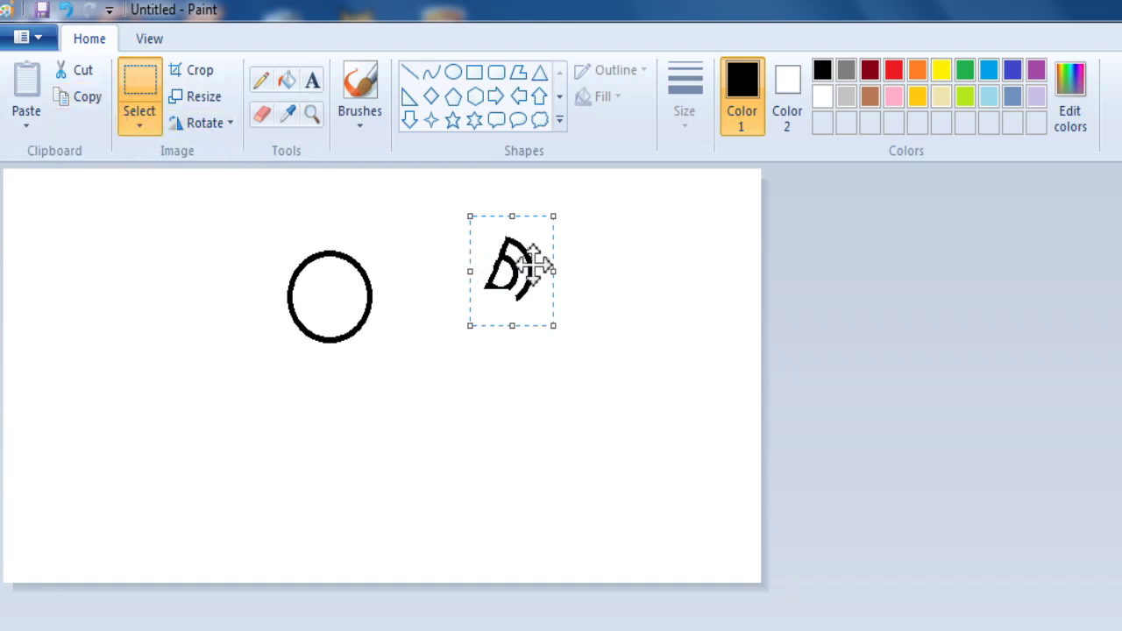
pyautogui.moveTo(513, 263); pyautogui.dragTo(372, 256)
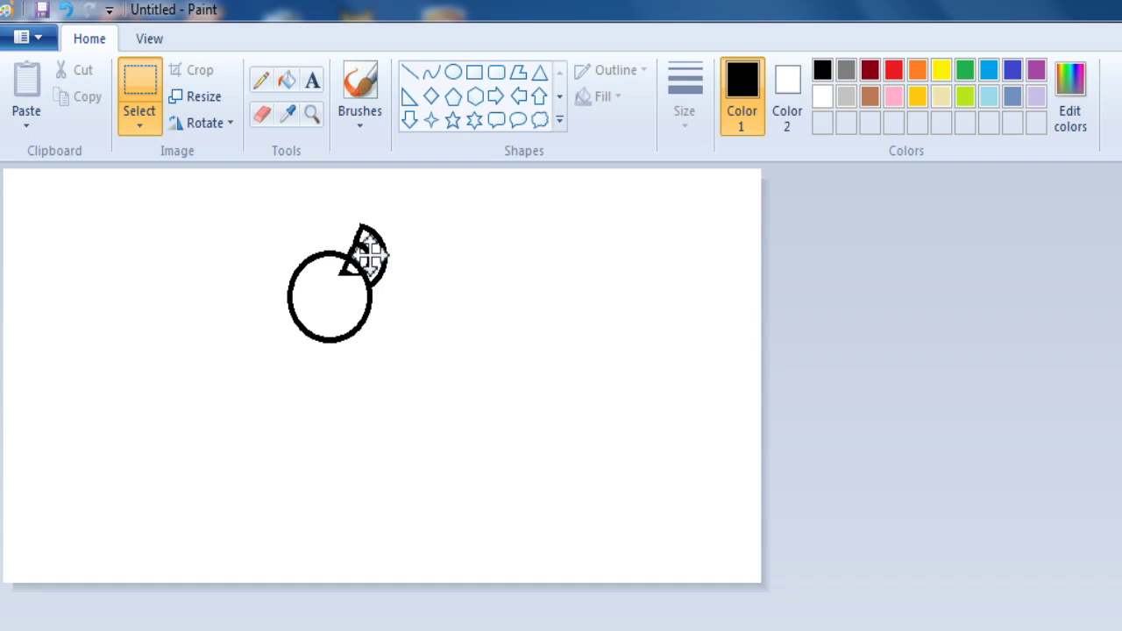
pyautogui.moveTo(372, 255); pyautogui.dragTo(471, 254)
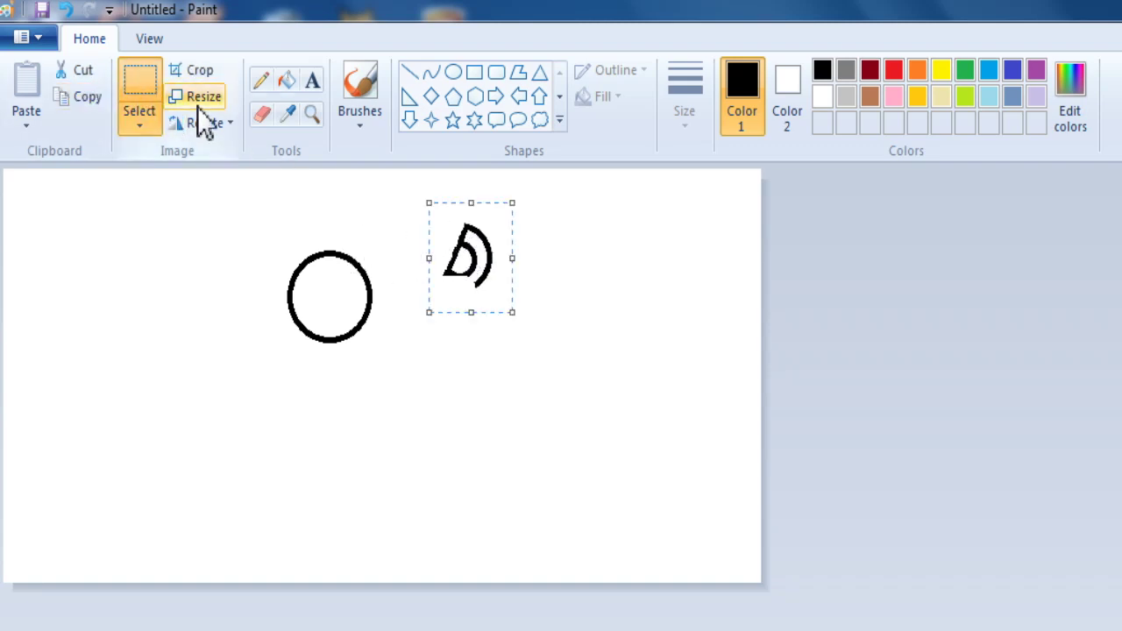
pyautogui.click(260, 115)
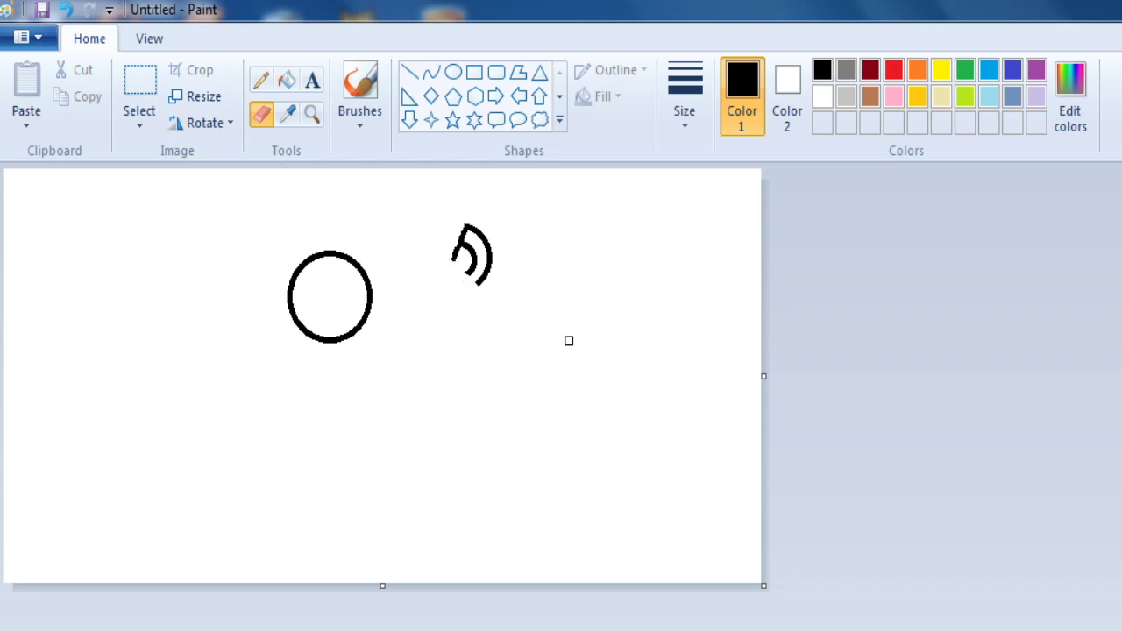
# Copy the ear, paste a duplicate and flip it horizontally
pyautogui.click(158, 96)
pyautogui.moveTo(427, 209)
pyautogui.mouseDown()
pyautogui.moveTo(496, 298)
pyautogui.moveTo(366, 252)
pyautogui.moveTo(487, 278)
pyautogui.mouseUp()
pyautogui.click(90, 98)
pyautogui.click(25, 83)
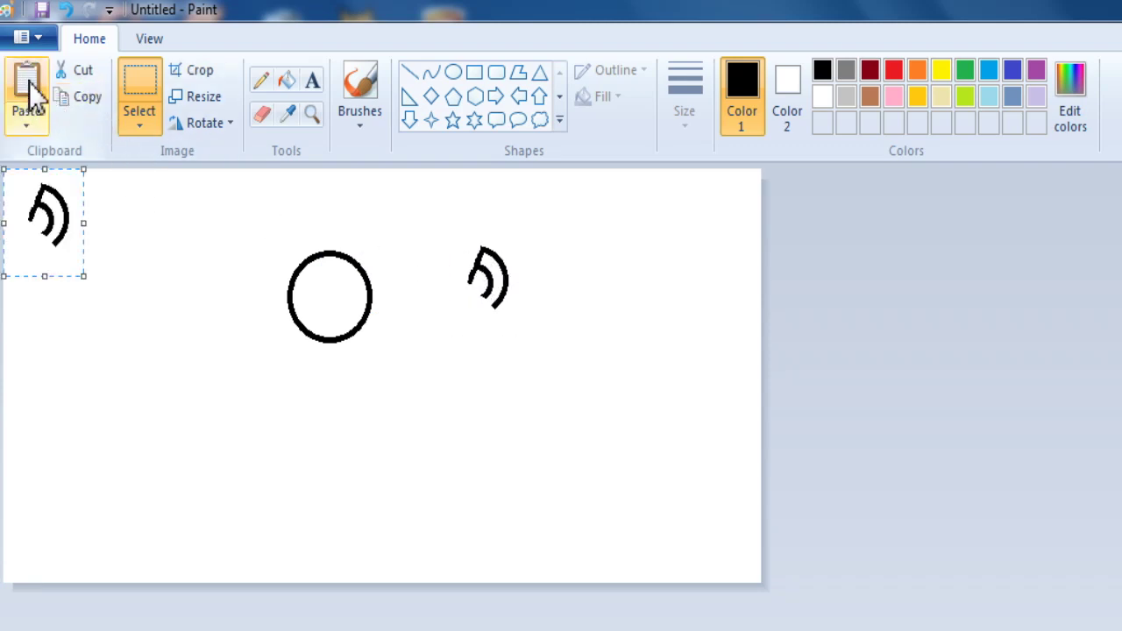
pyautogui.click(222, 128)
pyautogui.click(263, 255)
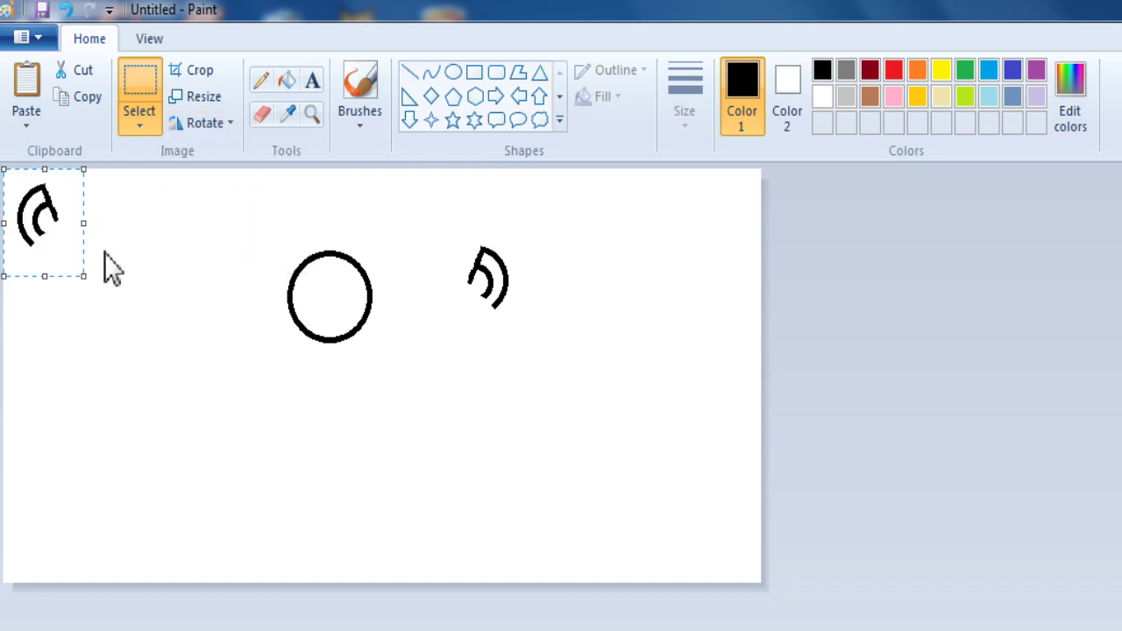
# Attach the mirrored ear to the head's upper left and the original ear to its upper right
pyautogui.moveTo(38, 213); pyautogui.dragTo(311, 244)
pyautogui.click(458, 237)
pyautogui.moveTo(457, 236); pyautogui.dragTo(538, 316)
pyautogui.moveTo(488, 279); pyautogui.dragTo(365, 256)
pyautogui.click(552, 290)
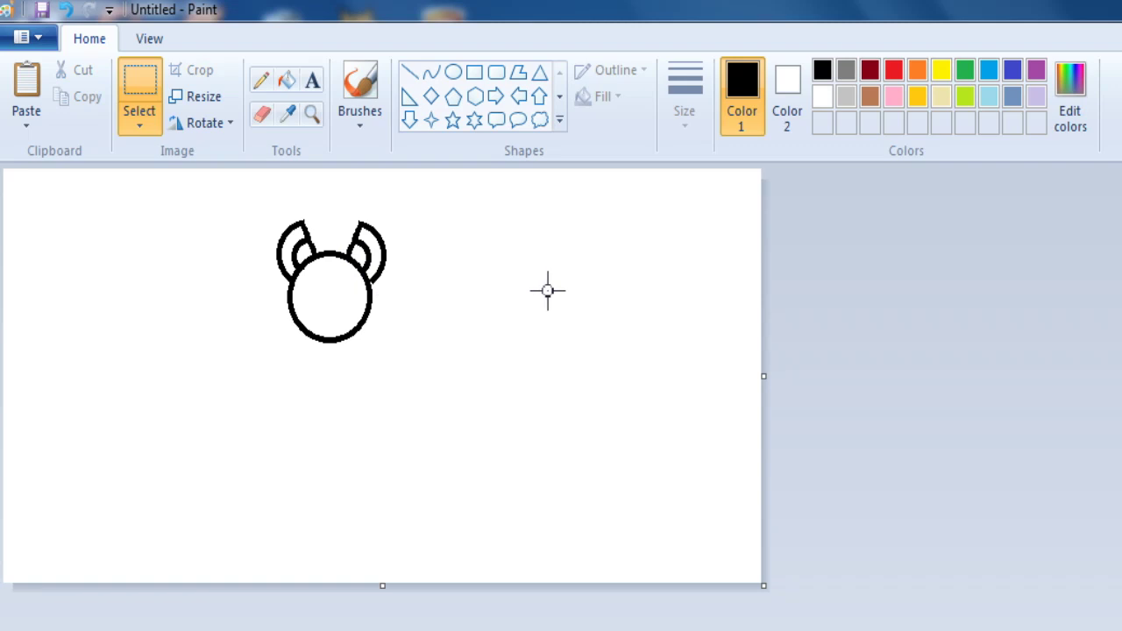
# Draw a tiny circle for an eye on blank canvas beside the head and undo its black fill
pyautogui.click(453, 72)
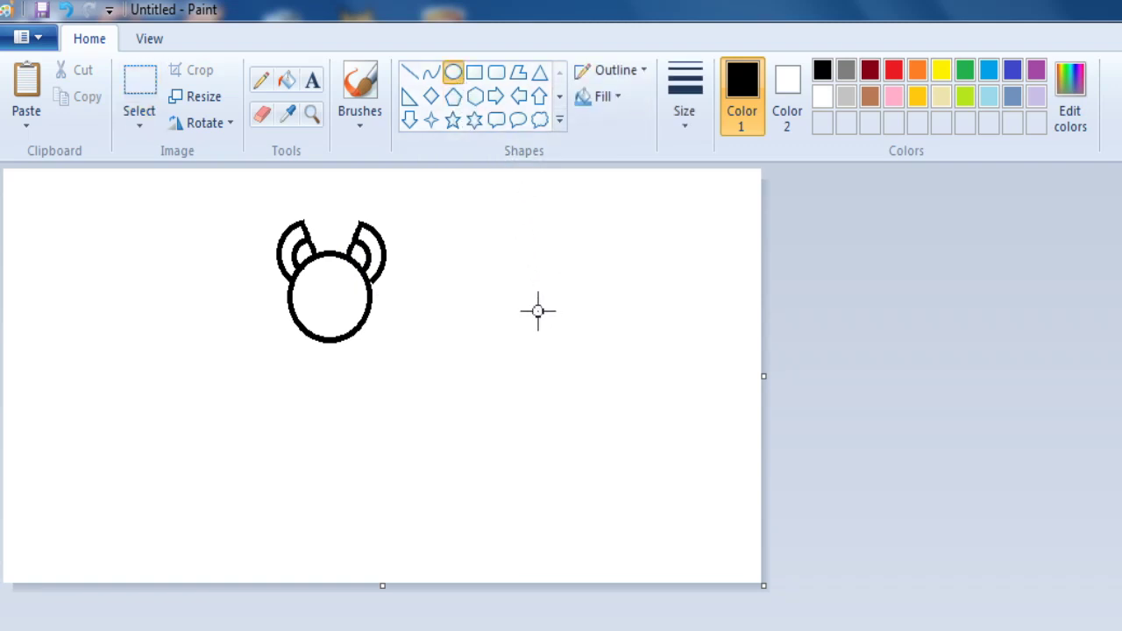
pyautogui.click(533, 283)
pyautogui.click(288, 80)
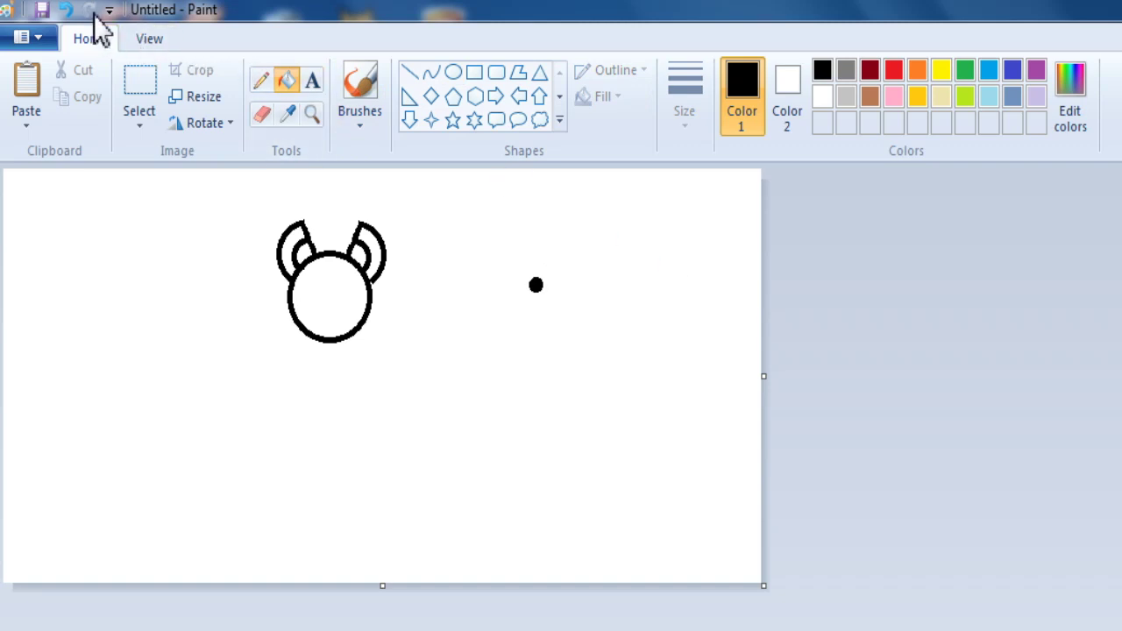
pyautogui.click(66, 10)
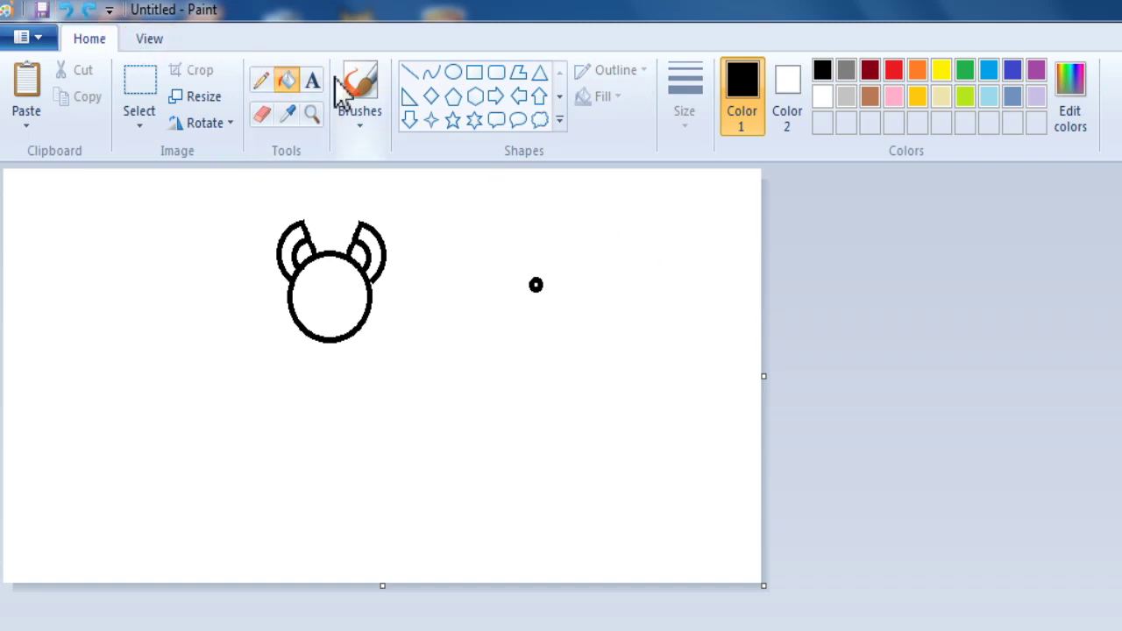
# Duplicate the eye circle and place the copy on the left of the face and the original on the right
pyautogui.click(139, 91)
pyautogui.moveTo(521, 263); pyautogui.dragTo(557, 301)
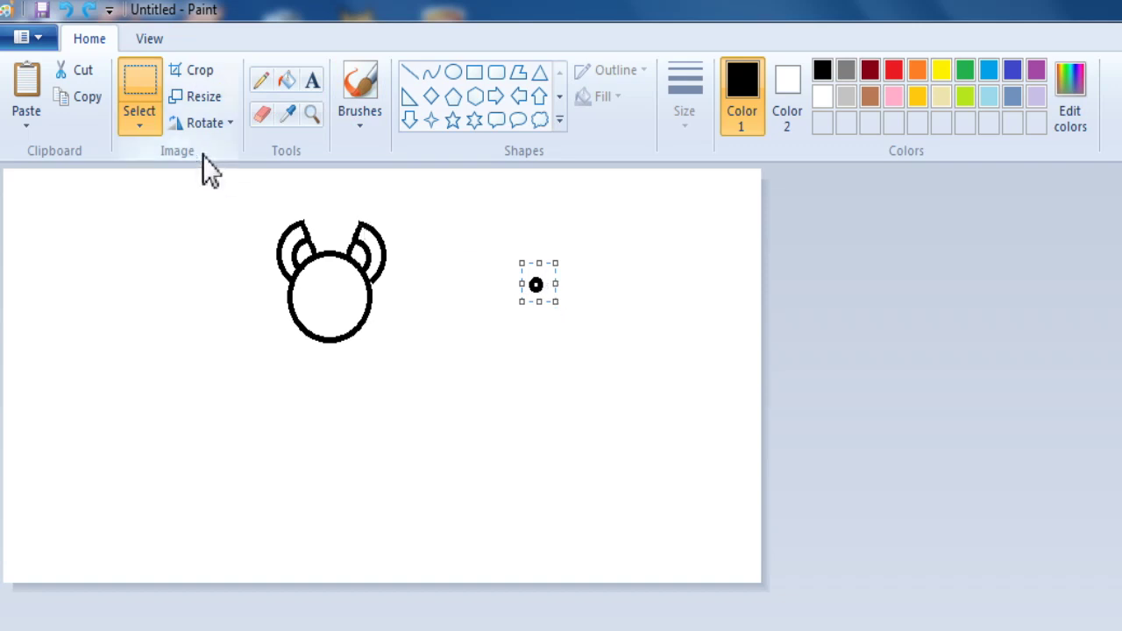
pyautogui.click(70, 97)
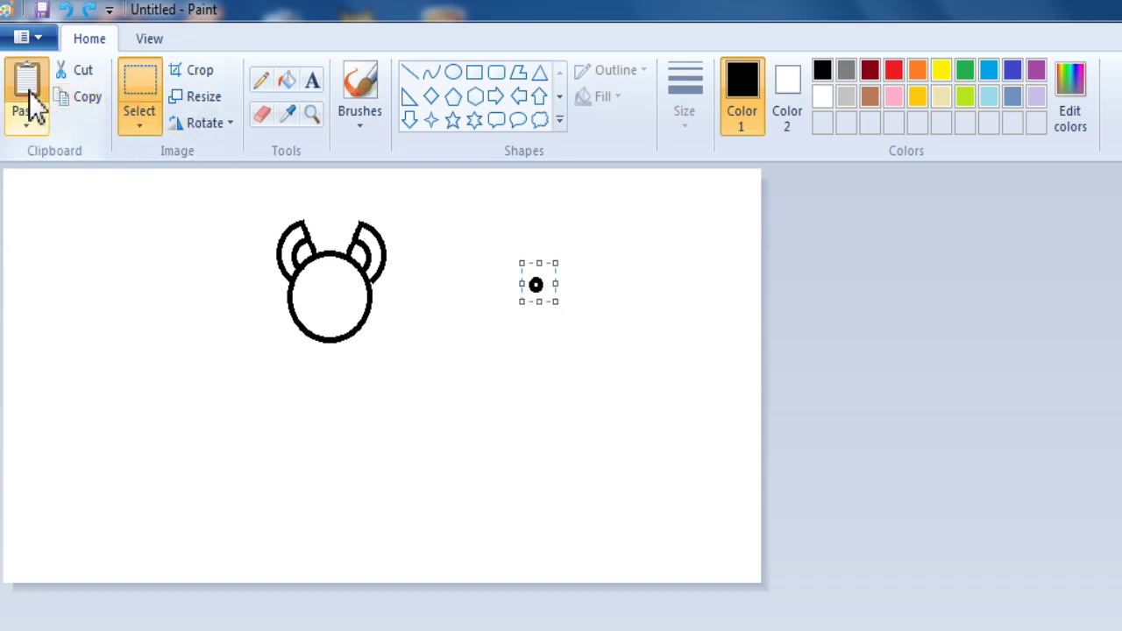
pyautogui.click(27, 94)
pyautogui.moveTo(17, 188); pyautogui.dragTo(310, 293)
pyautogui.moveTo(524, 266); pyautogui.dragTo(359, 300)
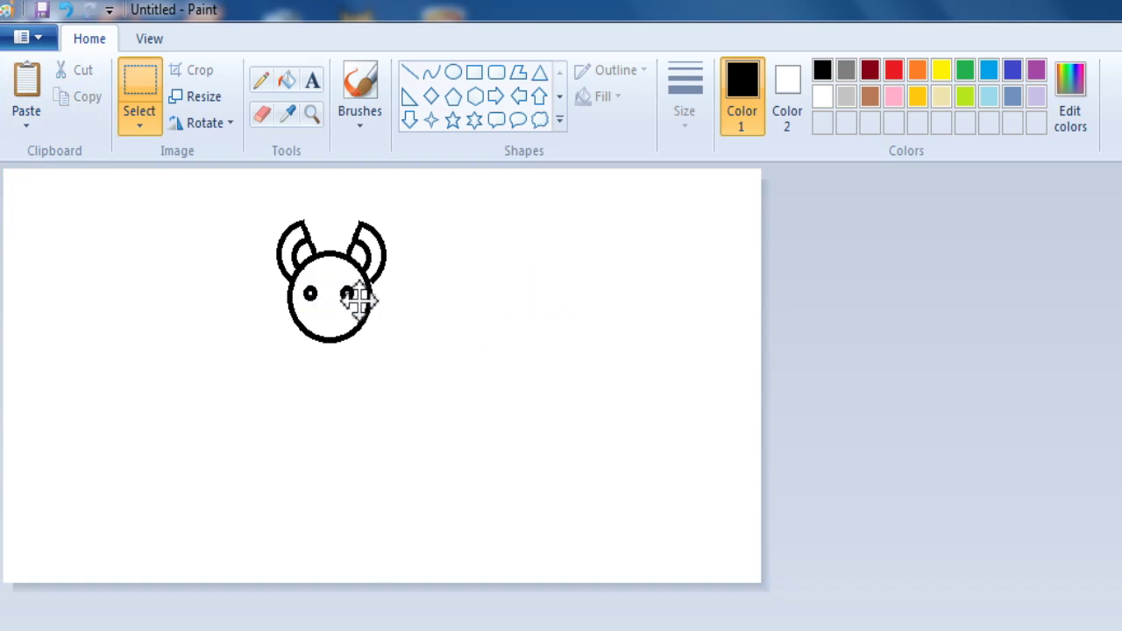
pyautogui.click(591, 301)
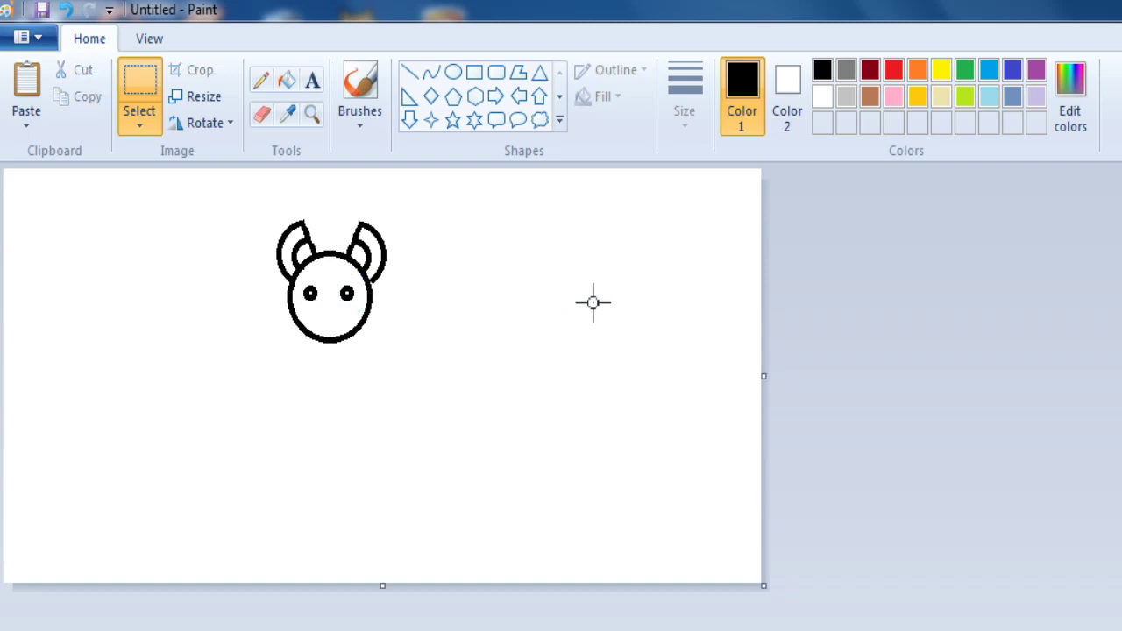
# Draw a small triangle for the nose on blank canvas beside the head and fill it with black
pyautogui.click(538, 77)
pyautogui.moveTo(550, 251); pyautogui.dragTo(580, 276)
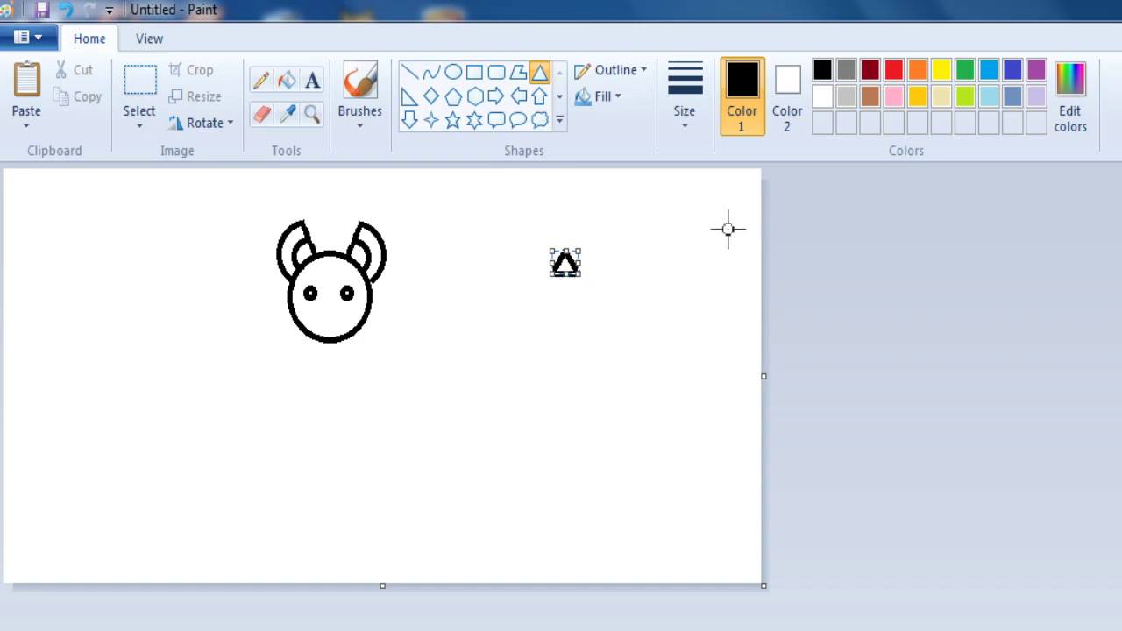
pyautogui.click(287, 80)
pyautogui.click(570, 265)
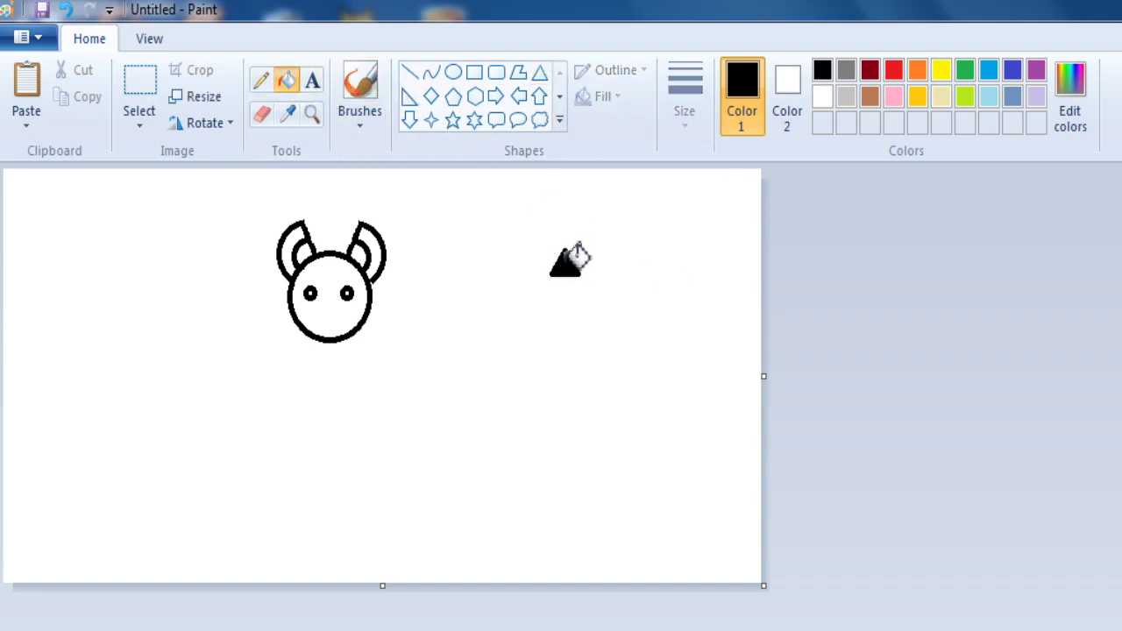
# Add two white nostril dots to the black triangle with a thicker Pencil
pyautogui.click(263, 80)
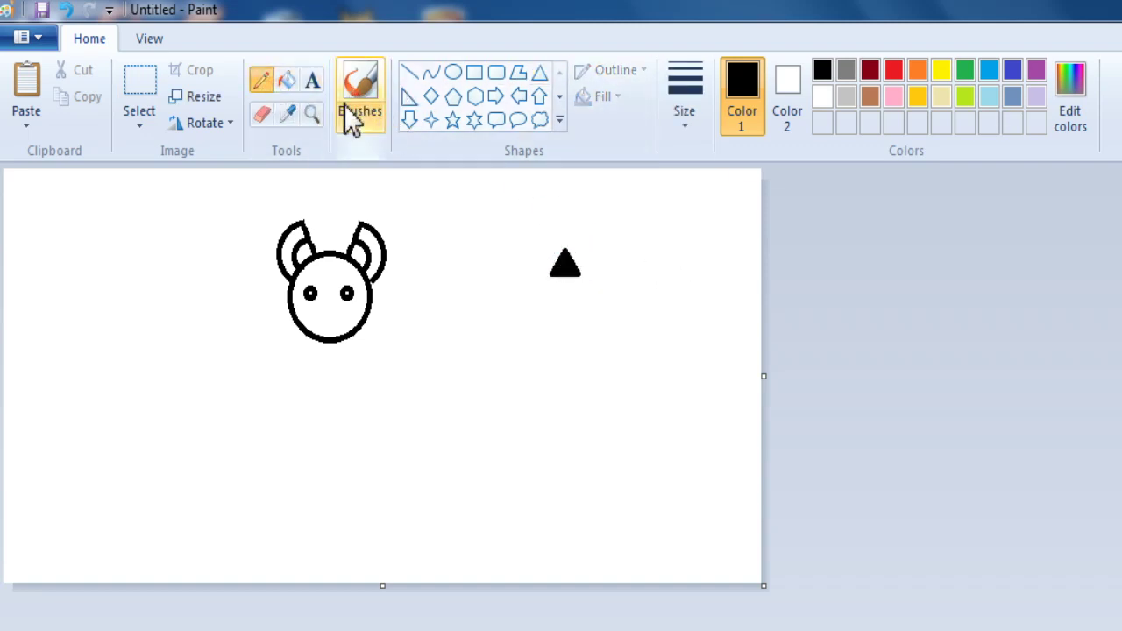
pyautogui.click(821, 96)
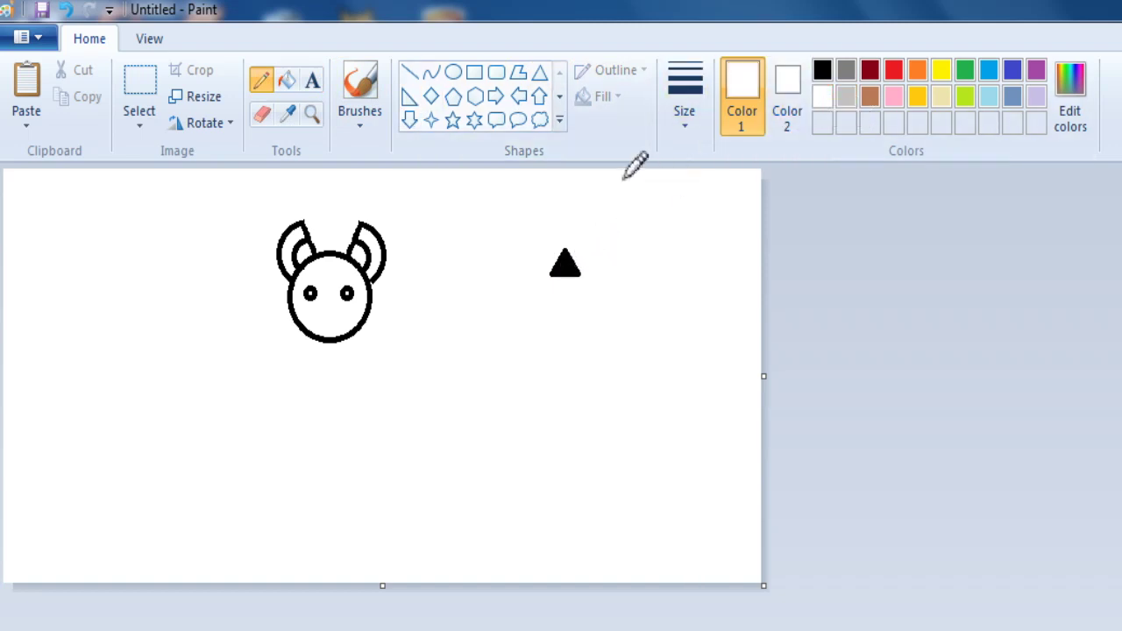
pyautogui.click(686, 122)
pyautogui.click(701, 314)
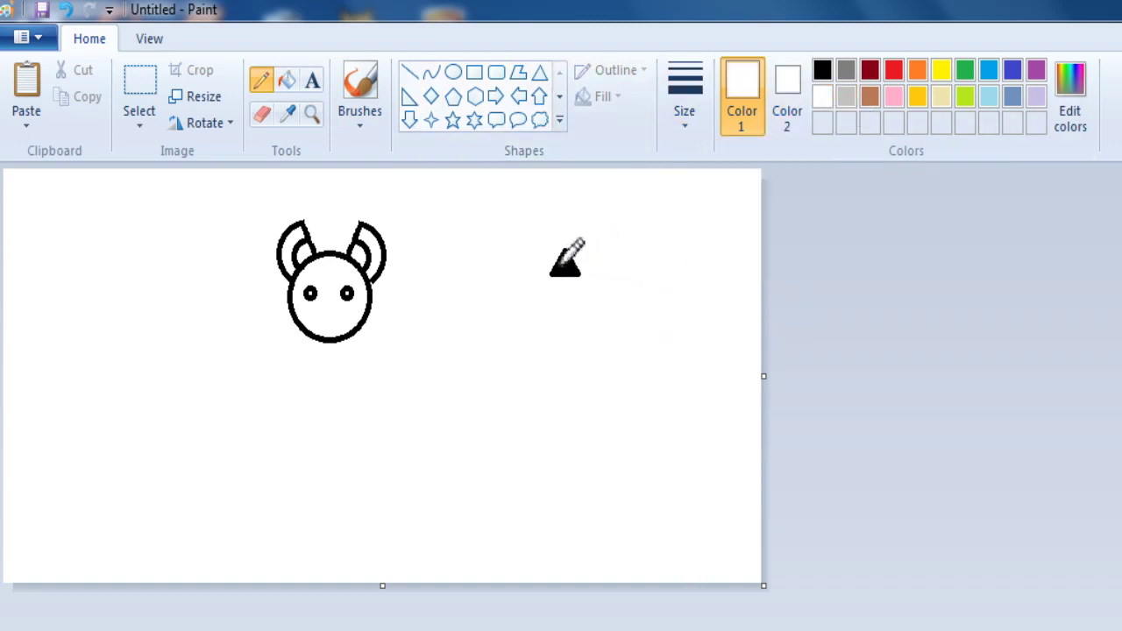
pyautogui.moveTo(565, 264); pyautogui.dragTo(574, 263)
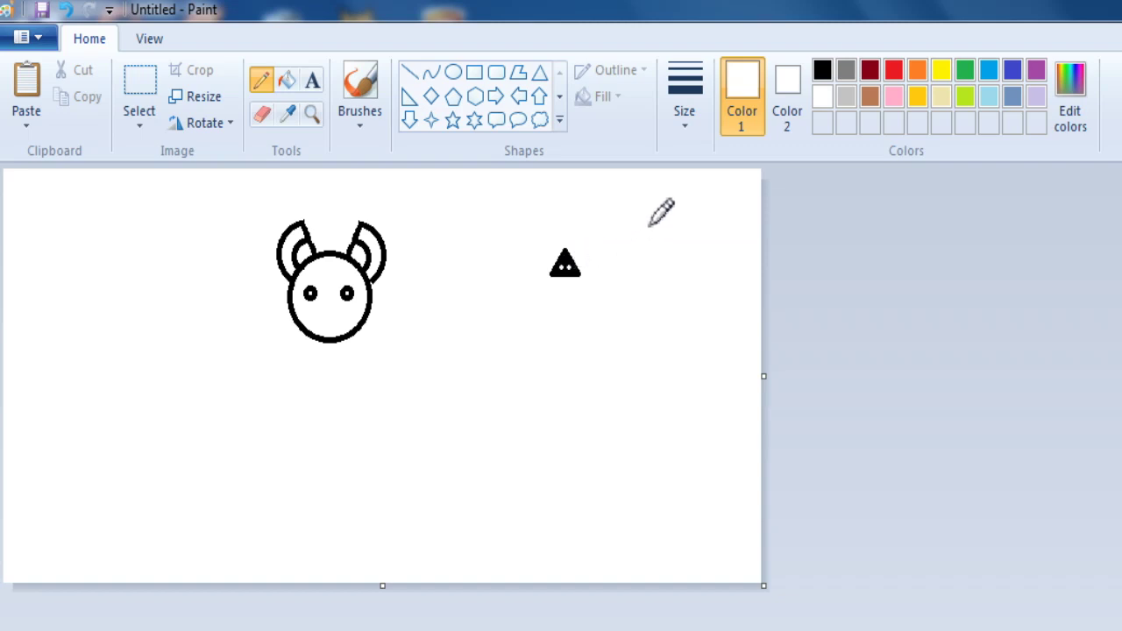
# Move the nose triangle onto the face, centred just below and between the eyes
pyautogui.click(145, 89)
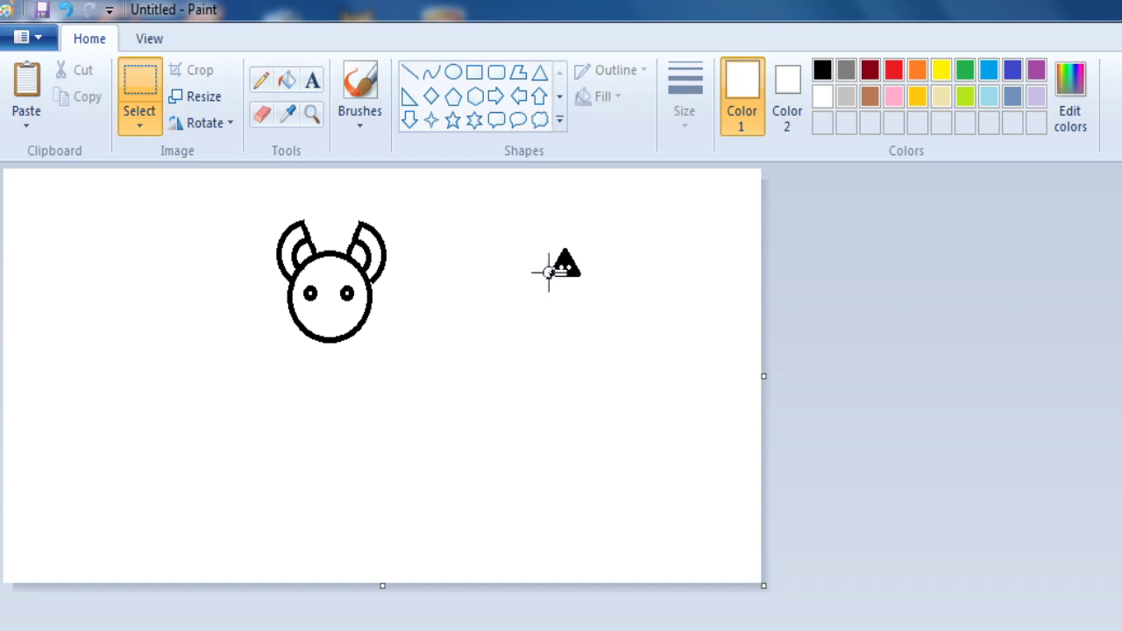
pyautogui.moveTo(553, 243); pyautogui.dragTo(590, 286)
pyautogui.click(528, 248)
pyautogui.moveTo(539, 232); pyautogui.dragTo(336, 309)
pyautogui.click(570, 298)
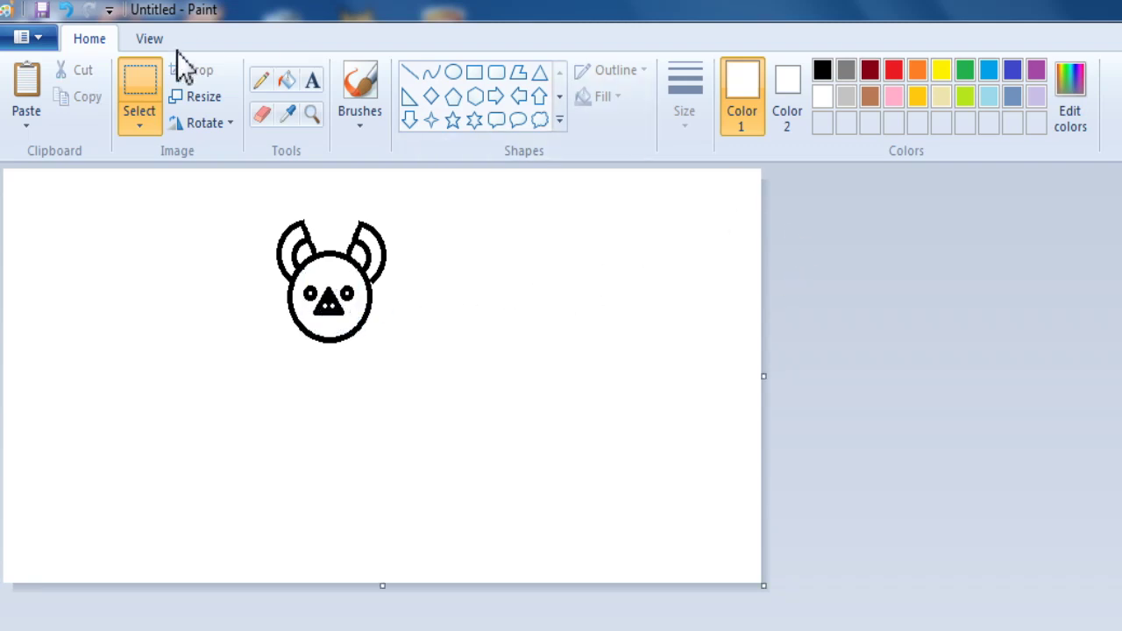
# Set the drawing colour to black for the Curve tool and undo the white test curve
pyautogui.click(431, 75)
pyautogui.moveTo(540, 251)
pyautogui.mouseDown()
pyautogui.moveTo(586, 276)
pyautogui.moveTo(537, 254)
pyautogui.moveTo(538, 239)
pyautogui.moveTo(549, 241)
pyautogui.mouseUp()
pyautogui.click(823, 71)
pyautogui.hotkey('ctrl', 'z')
pyautogui.moveTo(536, 301); pyautogui.dragTo(570, 300)
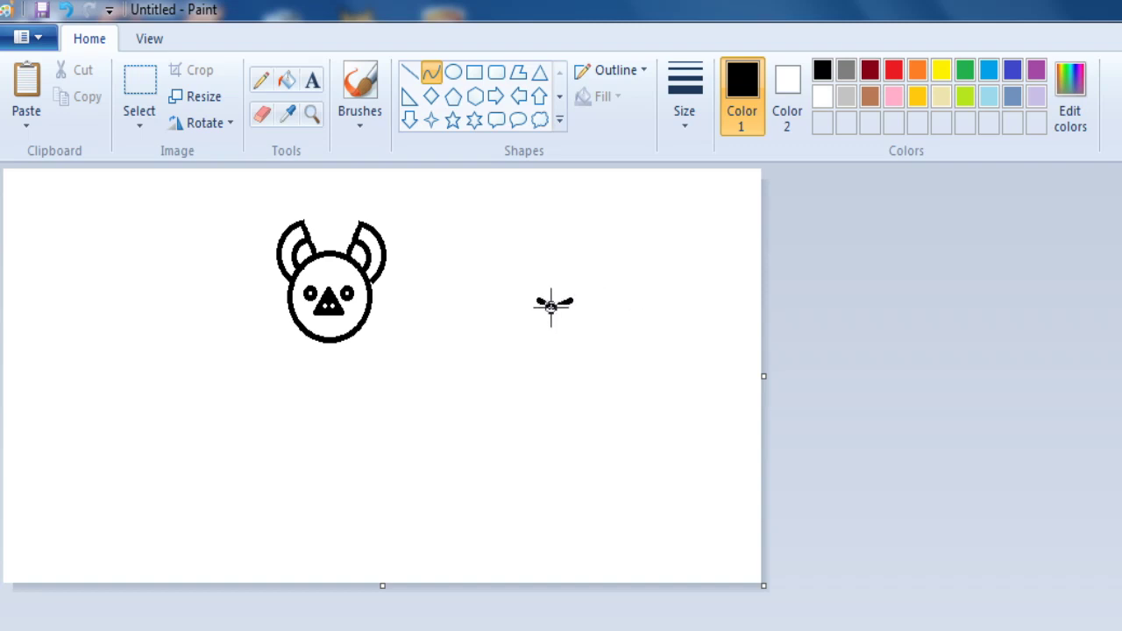
pyautogui.click(549, 304)
pyautogui.press('Delete')
# Draw a short black smile curve and a tiny triangle on the blank canvas to the right of the head
pyautogui.moveTo(521, 301); pyautogui.dragTo(547, 307)
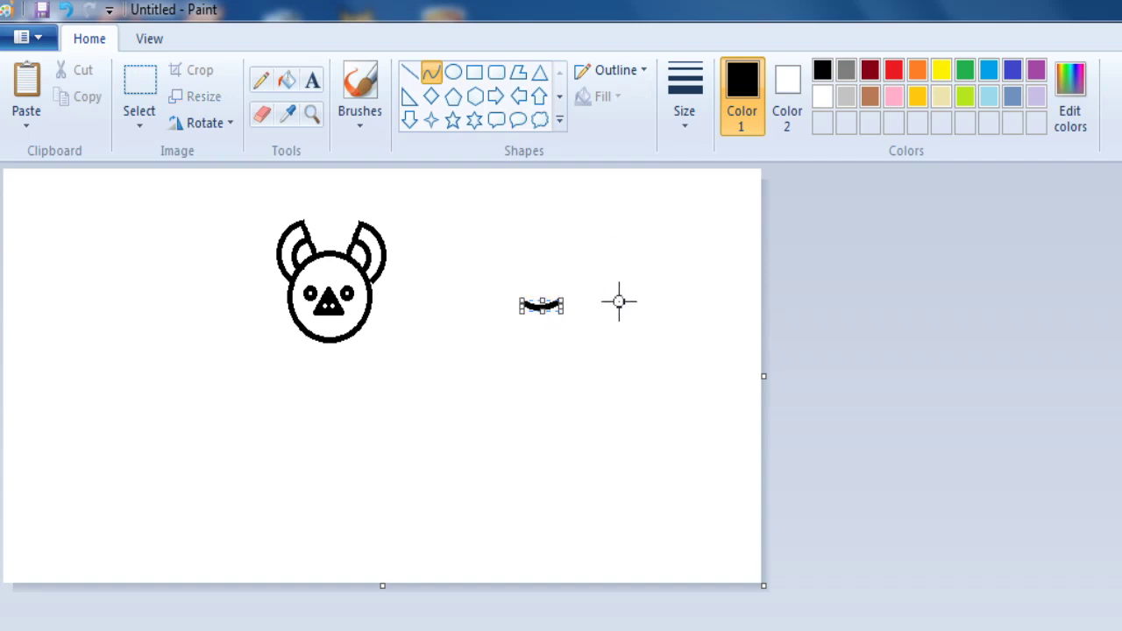
pyautogui.click(539, 73)
pyautogui.click(596, 223)
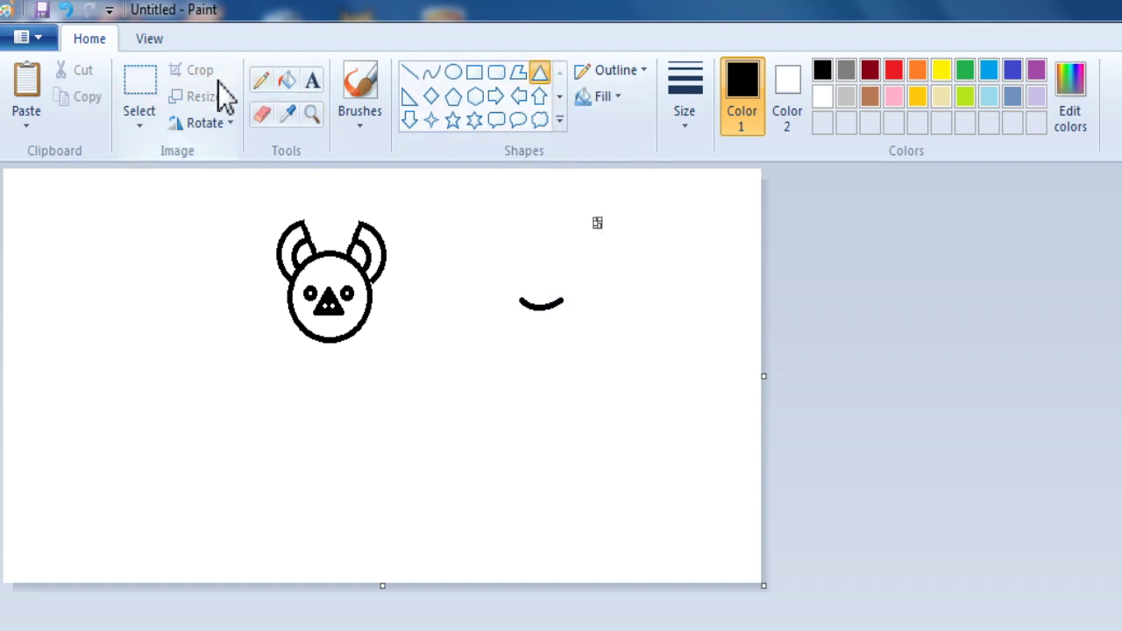
pyautogui.click(872, 264)
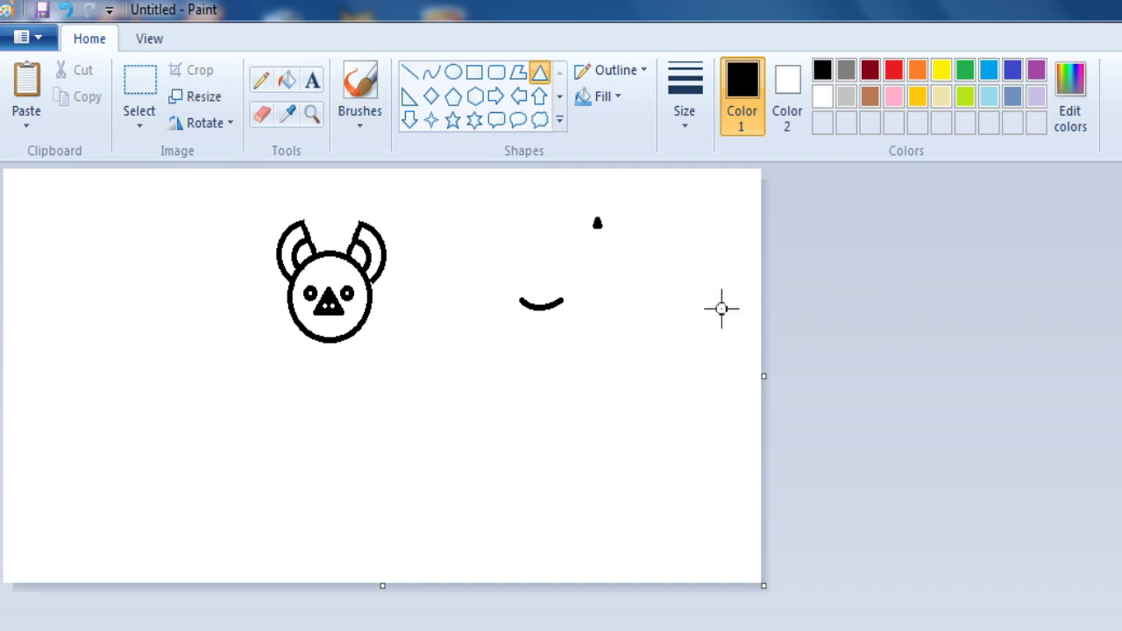
# Select the tiny black triangle on the blank canvas and flip it vertically so it points down
pyautogui.click(141, 96)
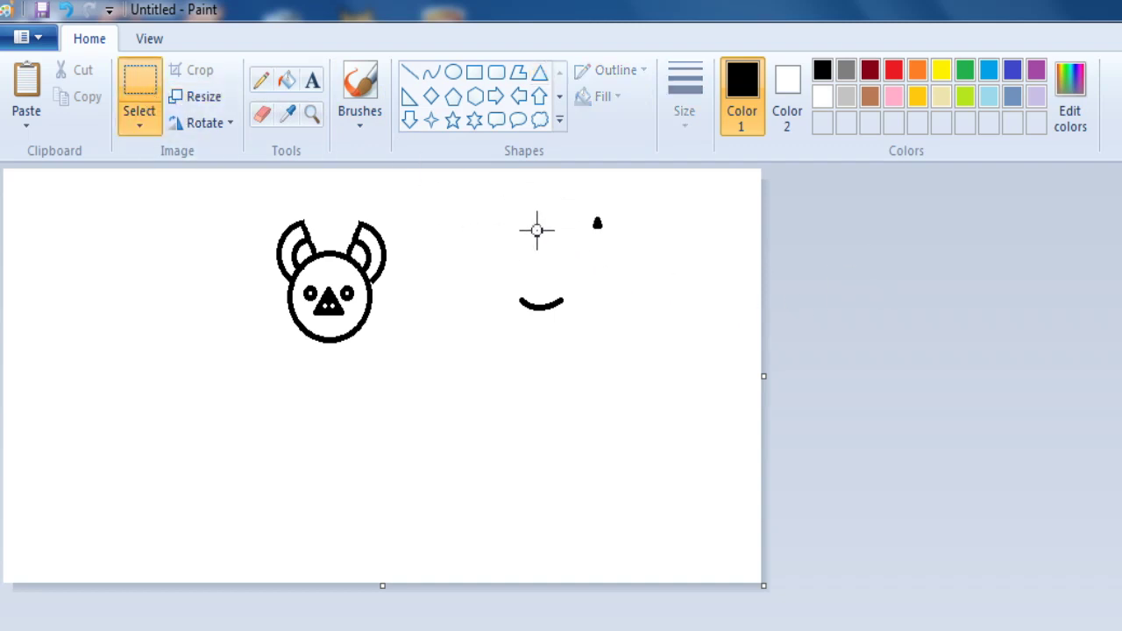
pyautogui.moveTo(588, 208); pyautogui.dragTo(613, 248)
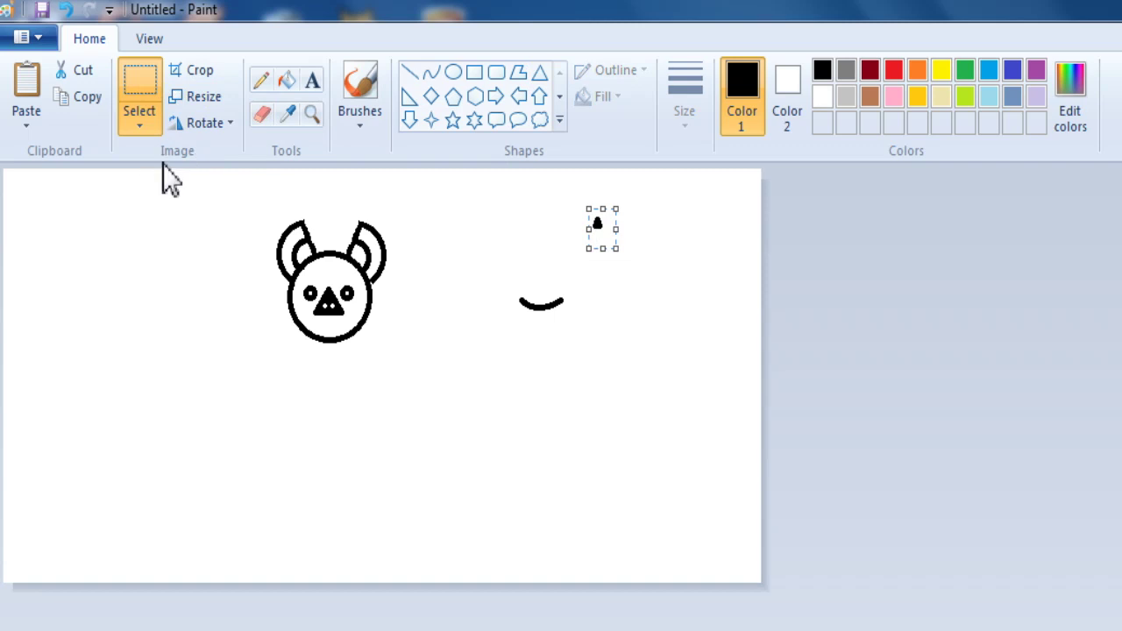
pyautogui.click(199, 126)
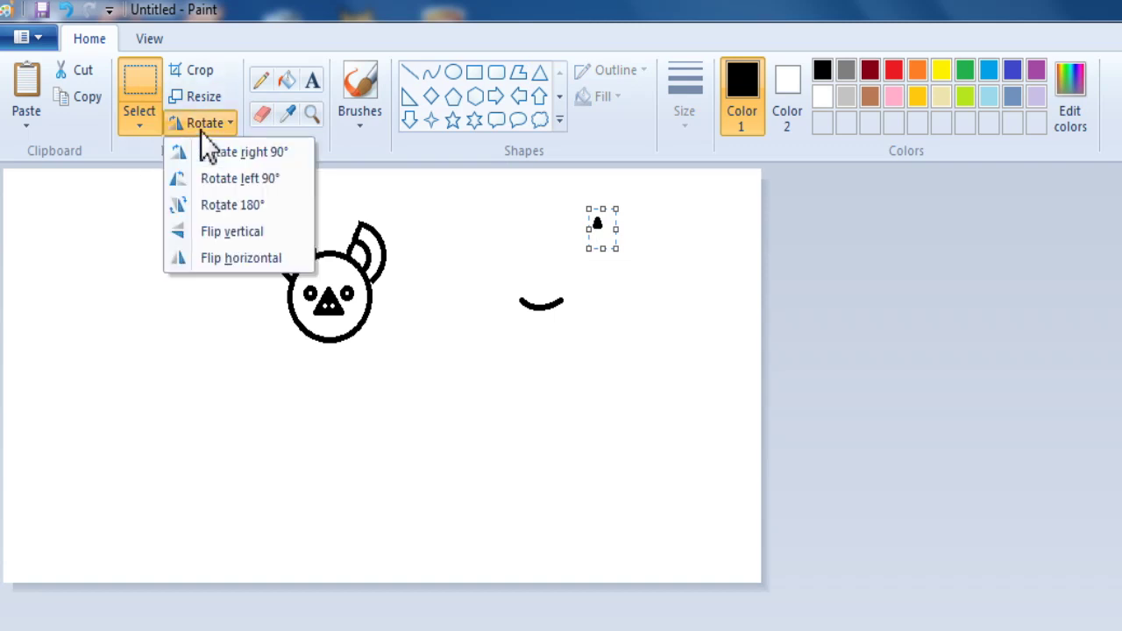
pyautogui.click(235, 234)
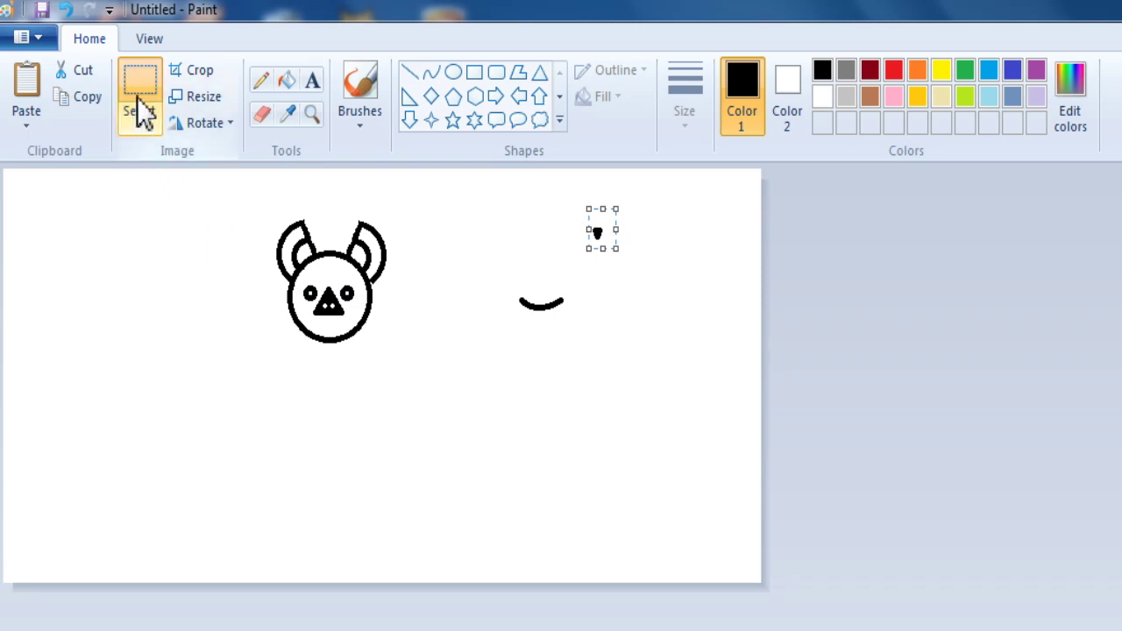
# Place a copy of the flipped triangle at the smile's left end and move the original to its right end as fangs
pyautogui.click(548, 213)
pyautogui.moveTo(573, 212); pyautogui.dragTo(622, 251)
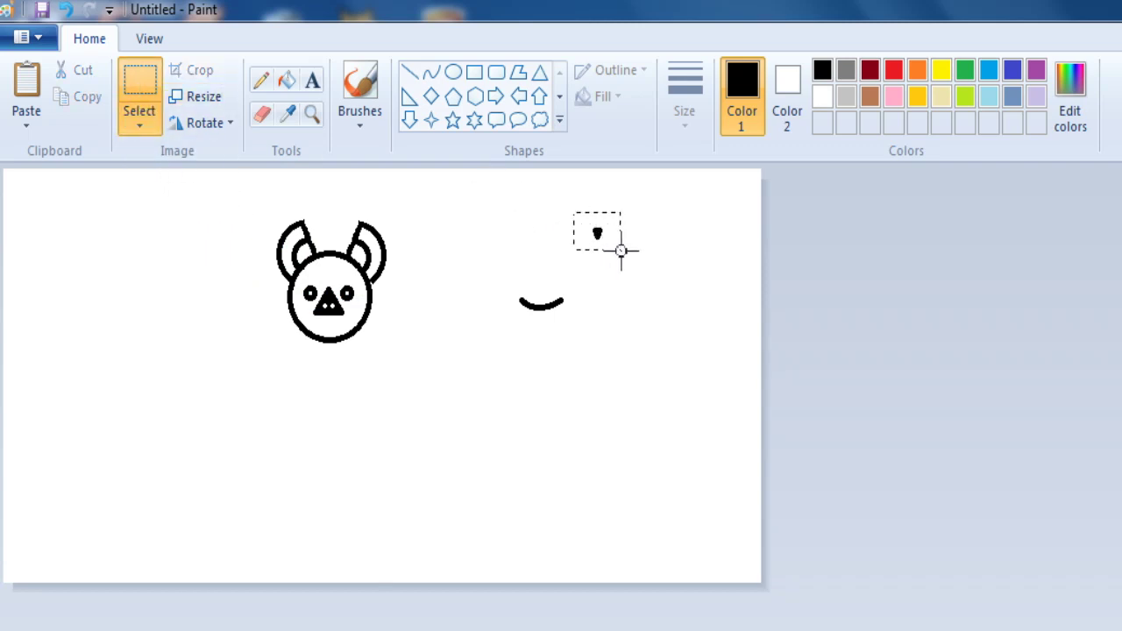
pyautogui.click(88, 98)
pyautogui.click(28, 103)
pyautogui.moveTo(30, 196); pyautogui.dragTo(524, 308)
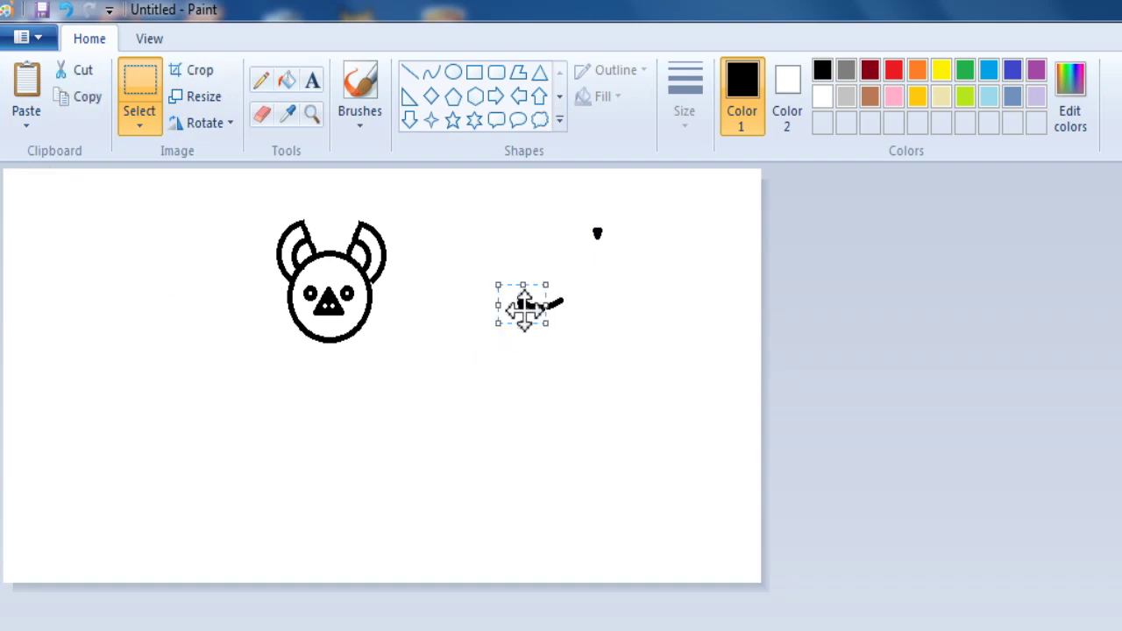
pyautogui.click(641, 308)
pyautogui.moveTo(586, 226)
pyautogui.mouseDown()
pyautogui.moveTo(603, 237)
pyautogui.moveTo(570, 320)
pyautogui.moveTo(566, 304)
pyautogui.mouseUp()
pyautogui.click(624, 303)
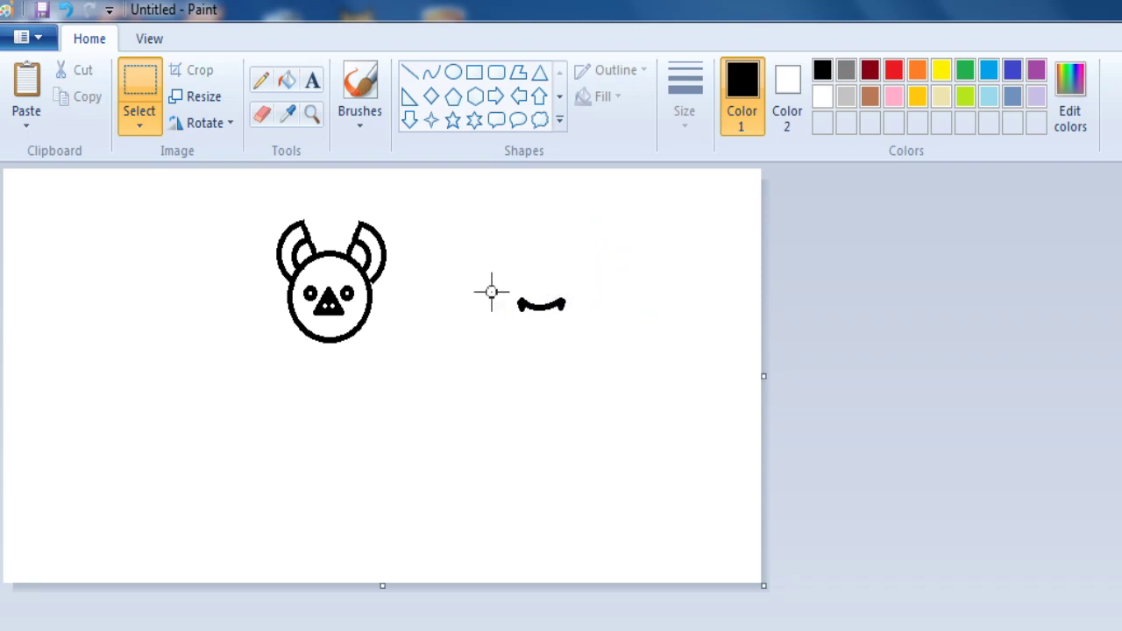
# Move the fanged mouth onto the face, centred just below the triangular nose
pyautogui.moveTo(503, 284)
pyautogui.mouseDown()
pyautogui.moveTo(581, 333)
pyautogui.moveTo(364, 342)
pyautogui.mouseUp()
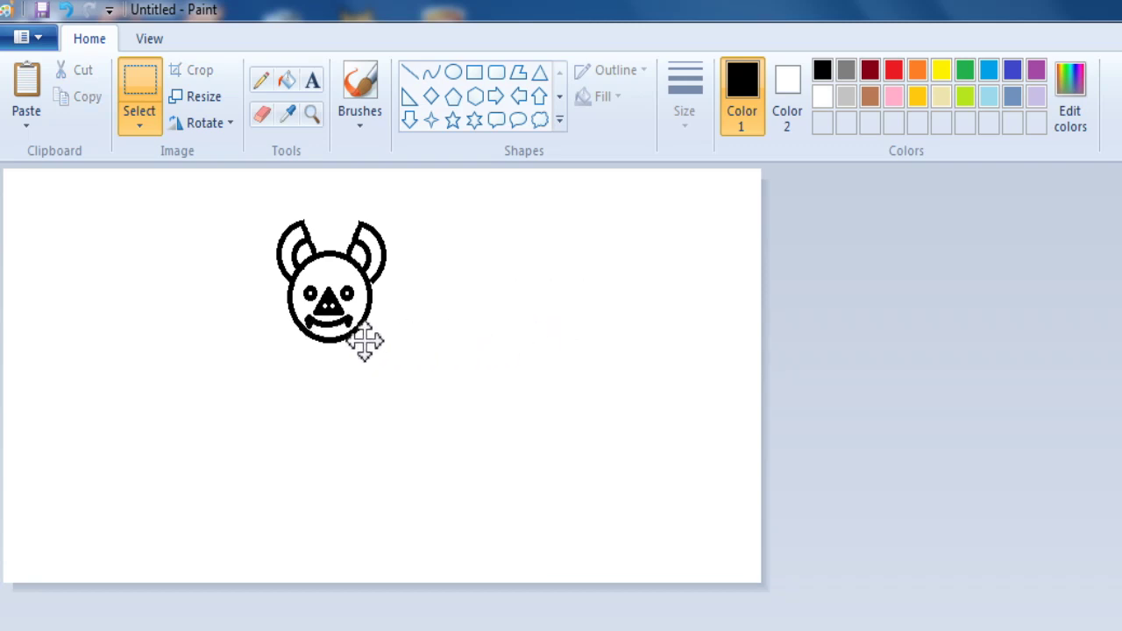
pyautogui.moveTo(364, 342); pyautogui.dragTo(365, 343)
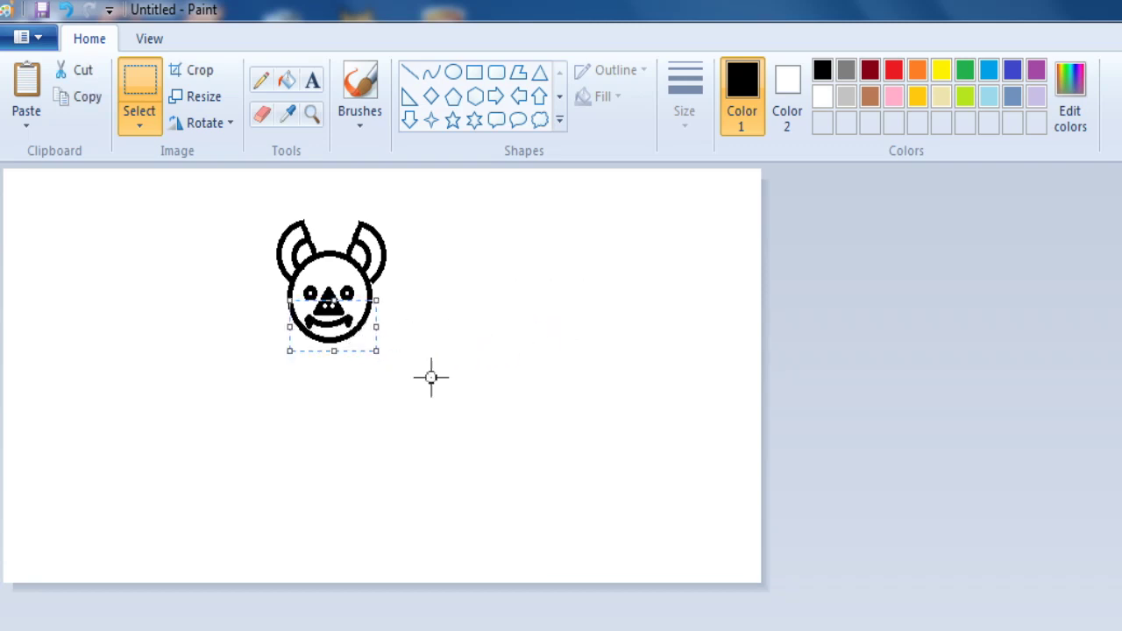
pyautogui.press('Down')
pyautogui.press('Right')
pyautogui.click(523, 335)
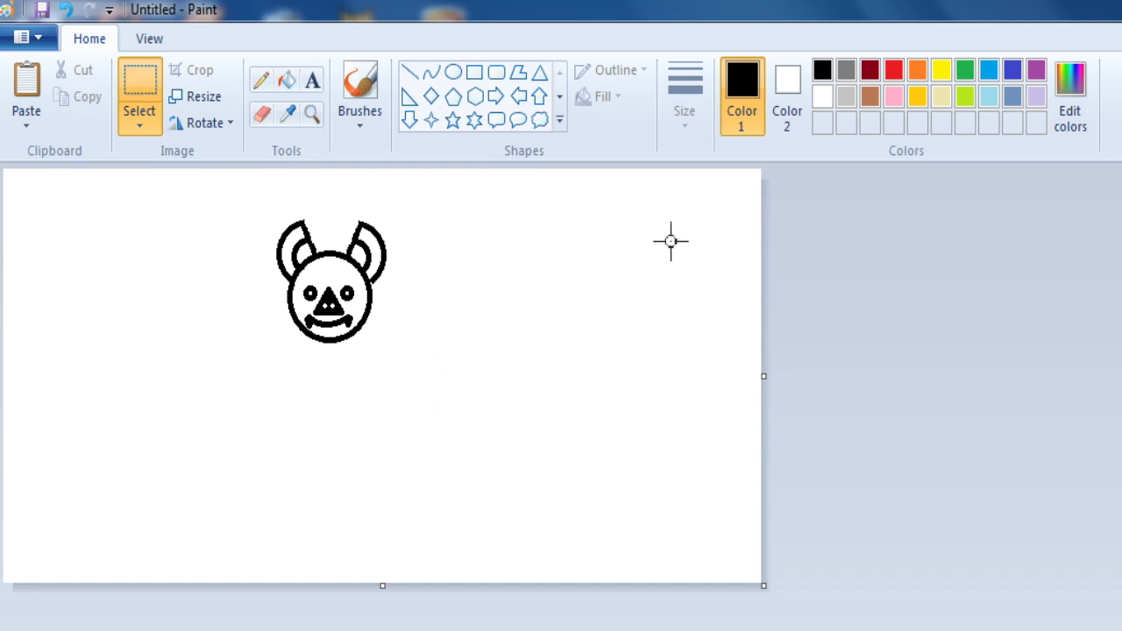
# Draw a wide oval body directly beneath the head and centre it under the chin
pyautogui.click(452, 72)
pyautogui.moveTo(298, 338); pyautogui.dragTo(331, 429)
pyautogui.moveTo(375, 397); pyautogui.dragTo(333, 394)
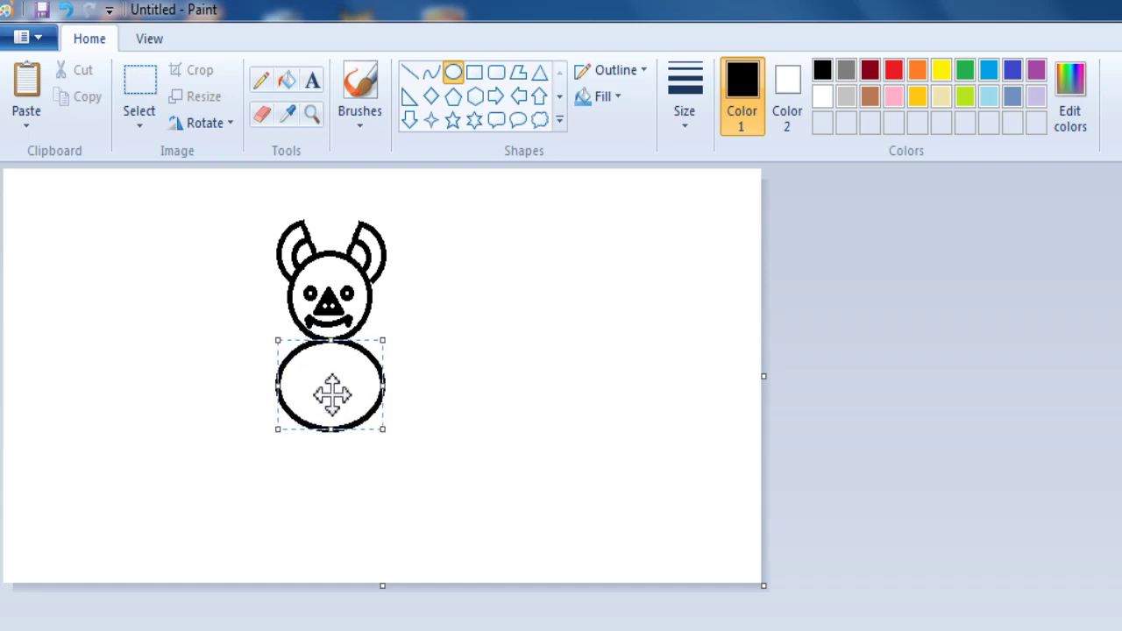
pyautogui.click(470, 383)
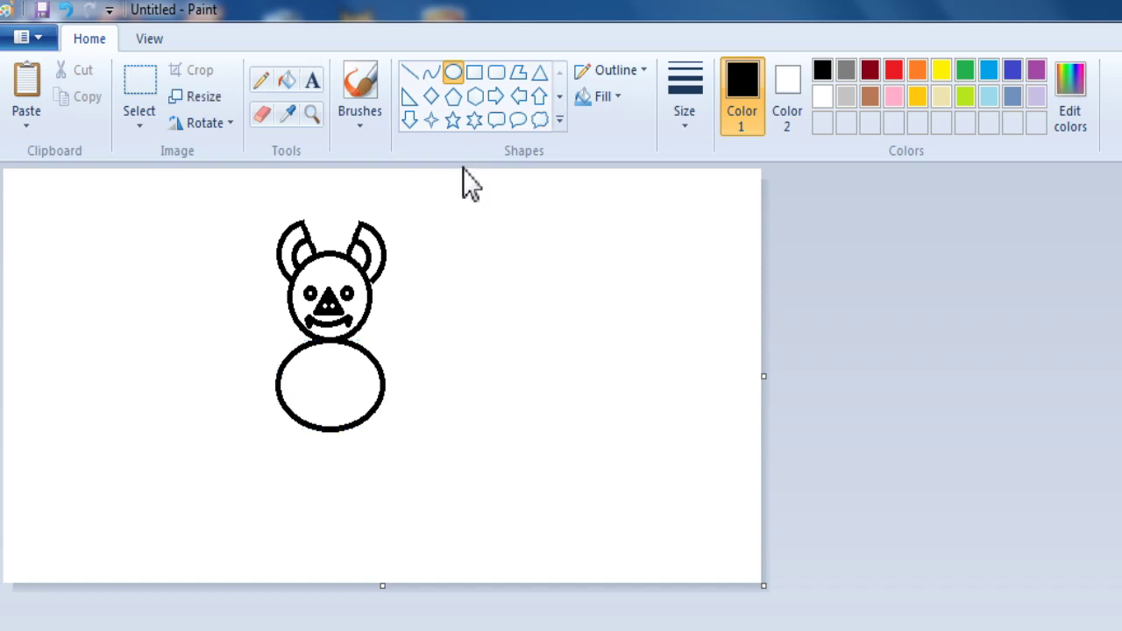
# Draw a straight line slanting up to the right from the body's top and shift it right onto the blank canvas
pyautogui.click(411, 73)
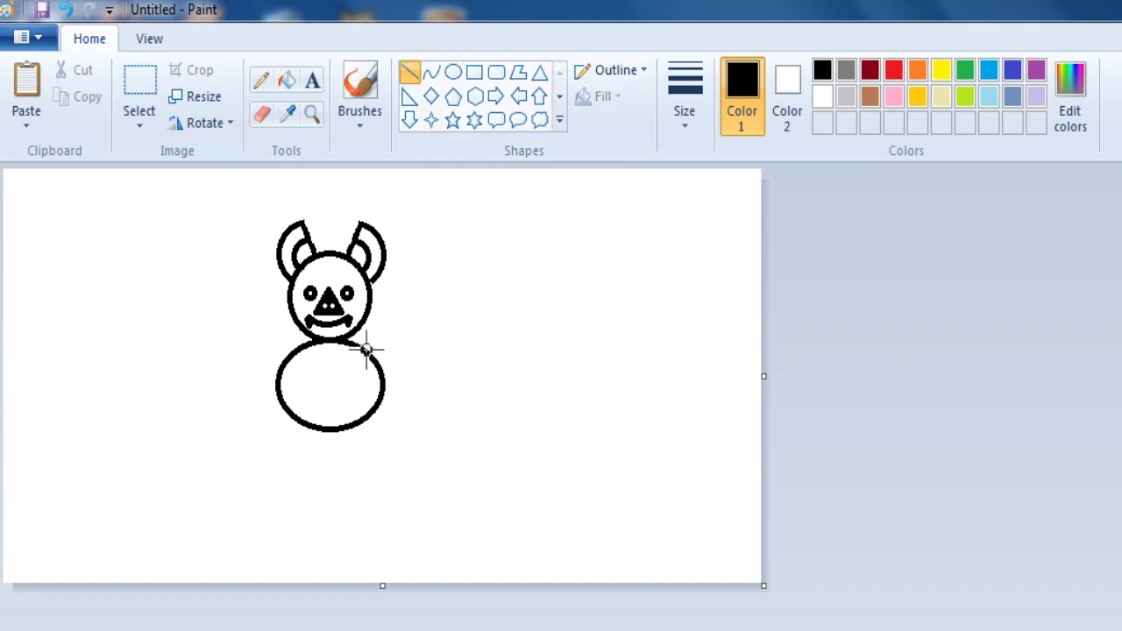
pyautogui.moveTo(350, 343); pyautogui.dragTo(429, 306)
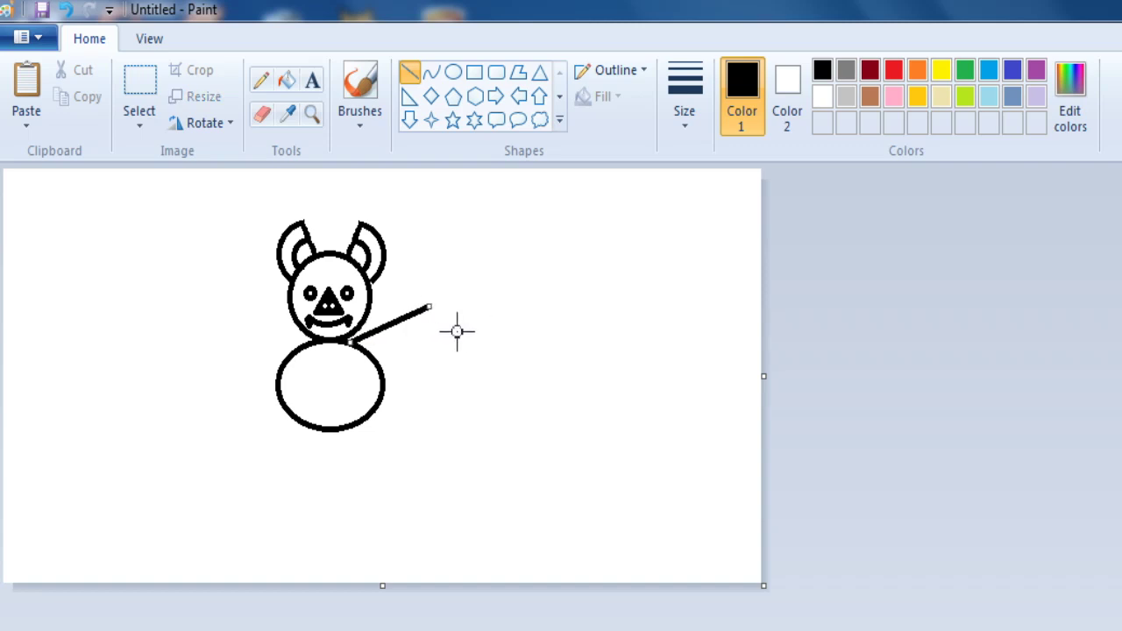
pyautogui.press('Right')
pyautogui.press('Right')
pyautogui.press('Right')
pyautogui.press('Right')
pyautogui.press('Right')
pyautogui.press('Right')
pyautogui.press('Right')
pyautogui.press('Right')
pyautogui.press('Right')
pyautogui.press('Right')
pyautogui.press('Right')
pyautogui.press('Right')
pyautogui.press('Right')
pyautogui.press('Right')
pyautogui.press('Right')
pyautogui.press('Right')
pyautogui.press('Right')
pyautogui.press('Right')
pyautogui.press('Right')
pyautogui.press('Right')
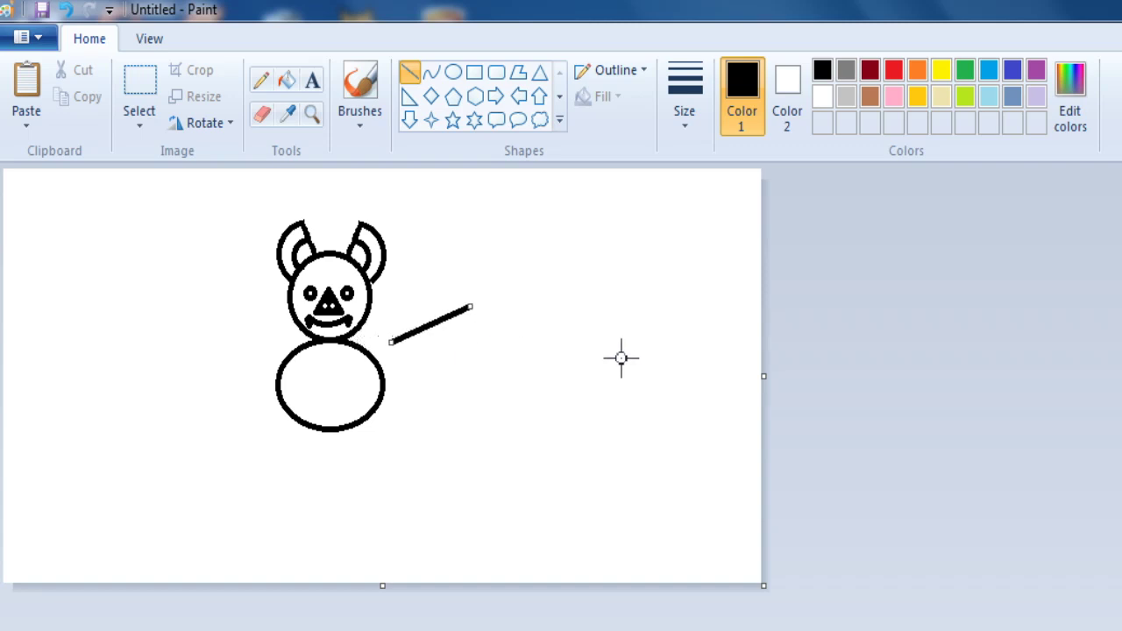
pyautogui.press('Right')
pyautogui.press('Right')
pyautogui.press('Right')
pyautogui.press('Right')
pyautogui.press('Right')
pyautogui.press('Right')
pyautogui.press('Right')
pyautogui.press('Right')
pyautogui.press('Right')
pyautogui.press('Right')
pyautogui.press('Right')
pyautogui.press('Right')
pyautogui.press('Right')
pyautogui.press('Right')
pyautogui.press('Right')
pyautogui.press('Right')
pyautogui.press('Right')
pyautogui.press('Right')
pyautogui.press('Right')
pyautogui.press('Right')
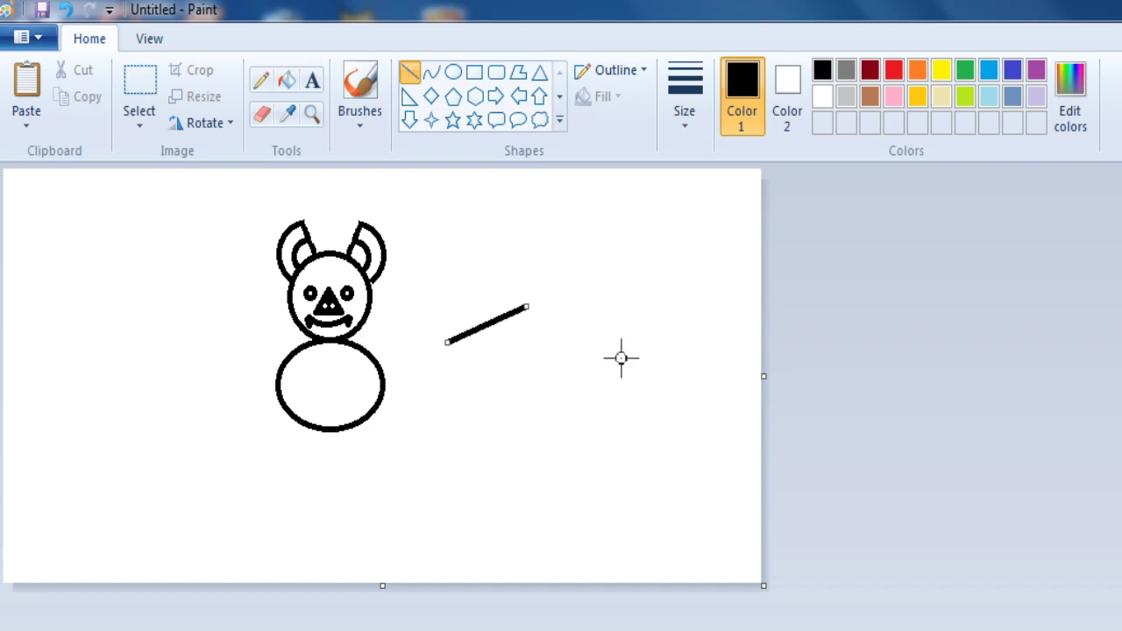
pyautogui.click(153, 83)
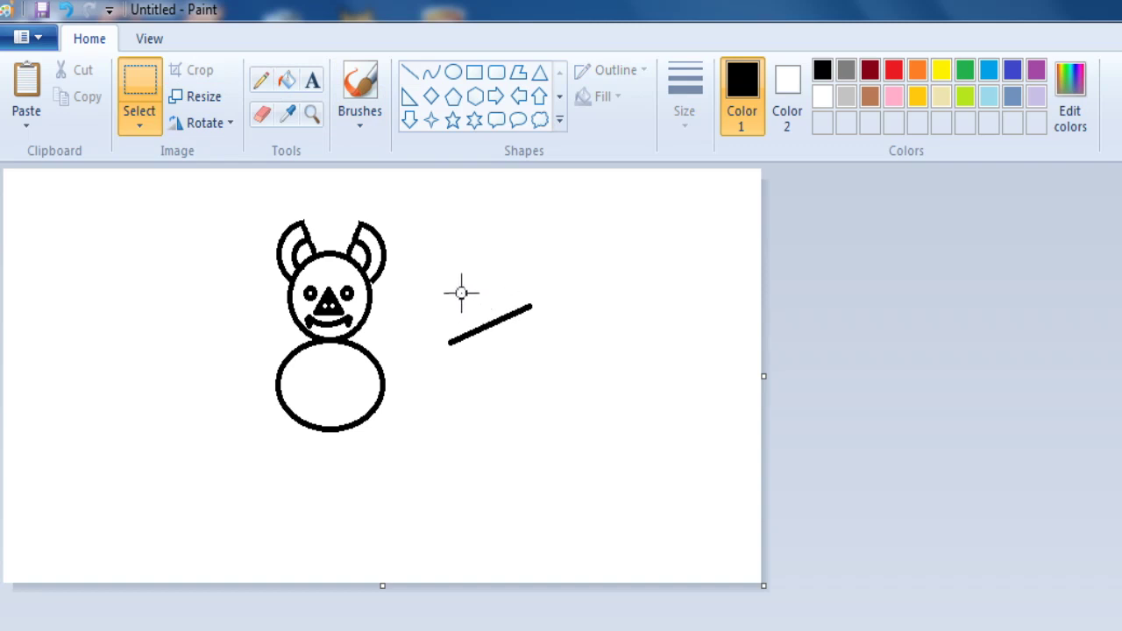
pyautogui.moveTo(432, 284); pyautogui.dragTo(574, 403)
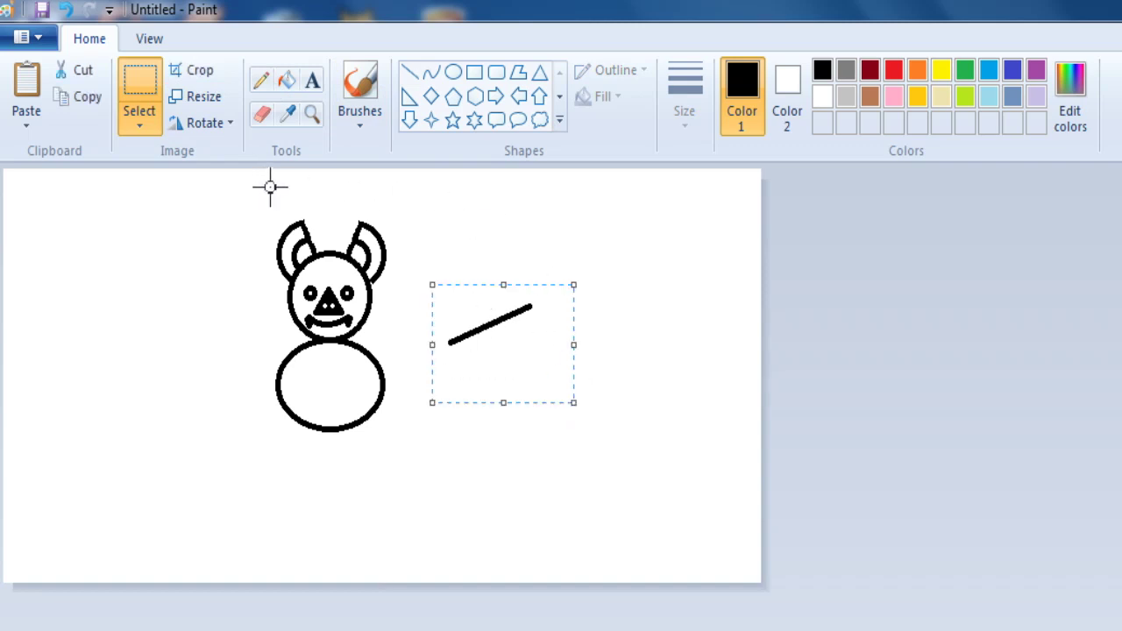
# Draw three more lines fanning down from the slanted line's upper end to form the wing's ribs
pyautogui.click(417, 77)
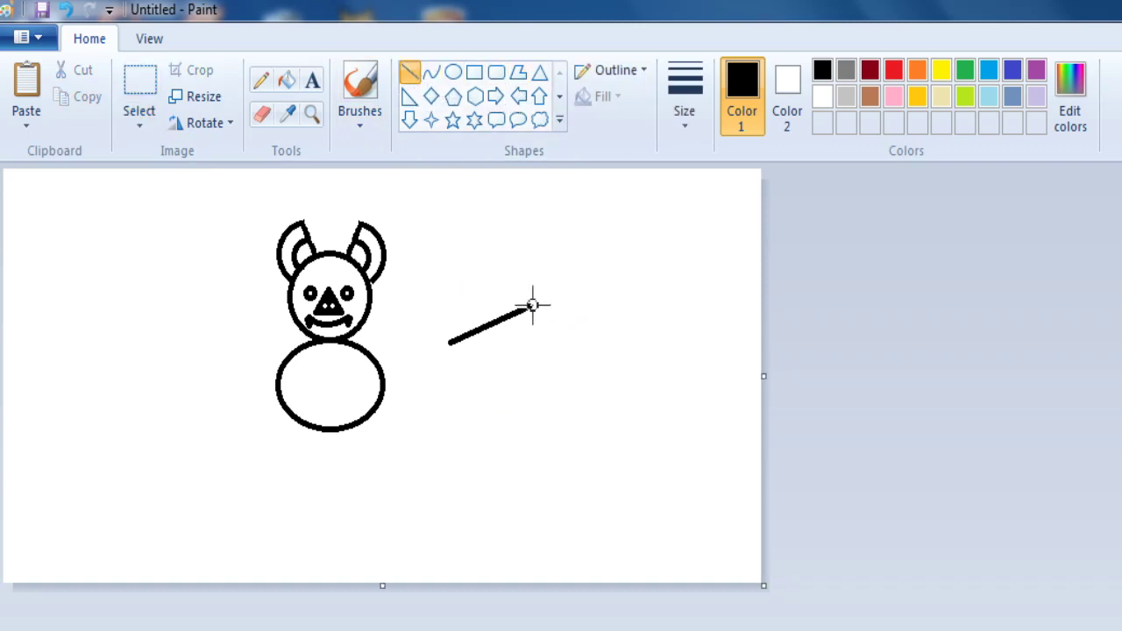
pyautogui.moveTo(531, 305); pyautogui.dragTo(605, 349)
pyautogui.moveTo(530, 306); pyautogui.dragTo(496, 372)
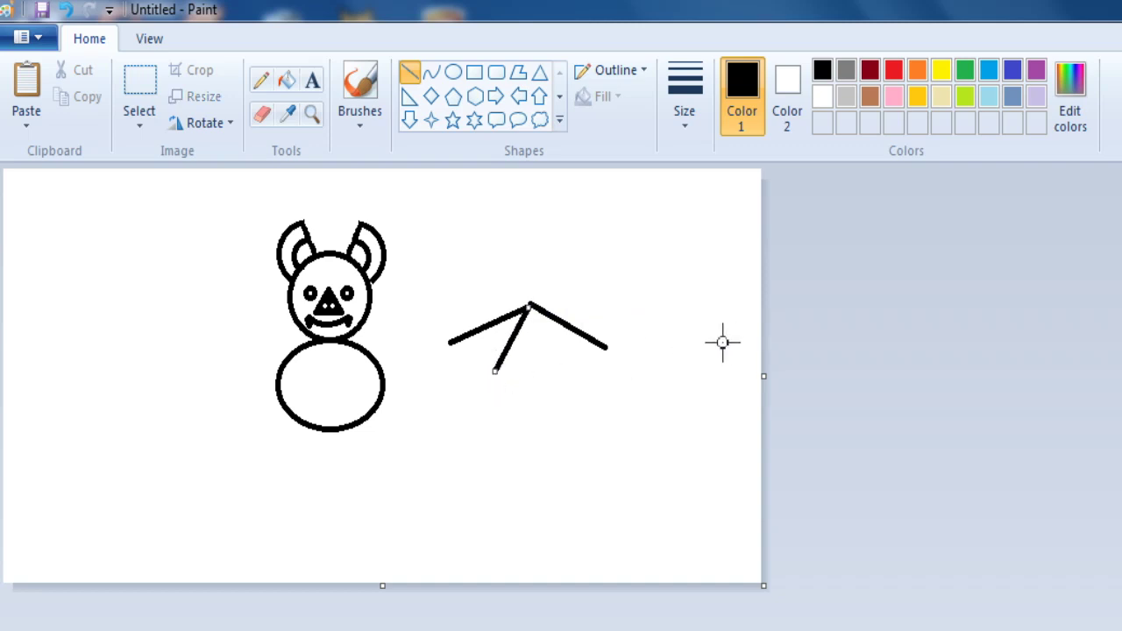
pyautogui.moveTo(531, 309); pyautogui.dragTo(549, 366)
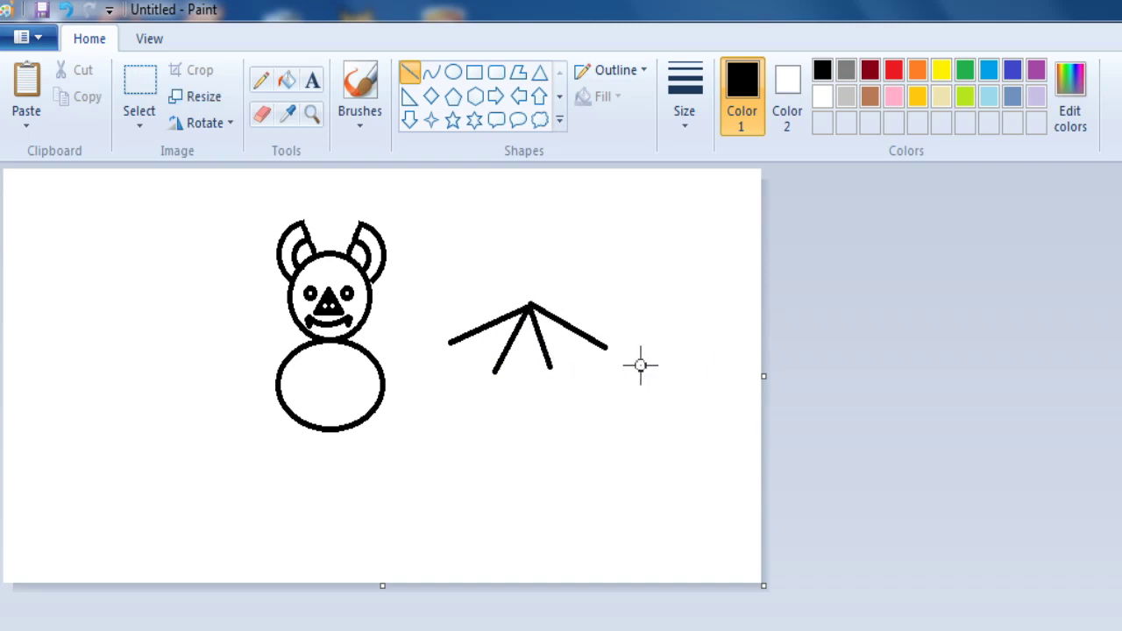
# Join the lower ends of the wing's lines with three upward-arching curves to form a scalloped edge
pyautogui.click(430, 72)
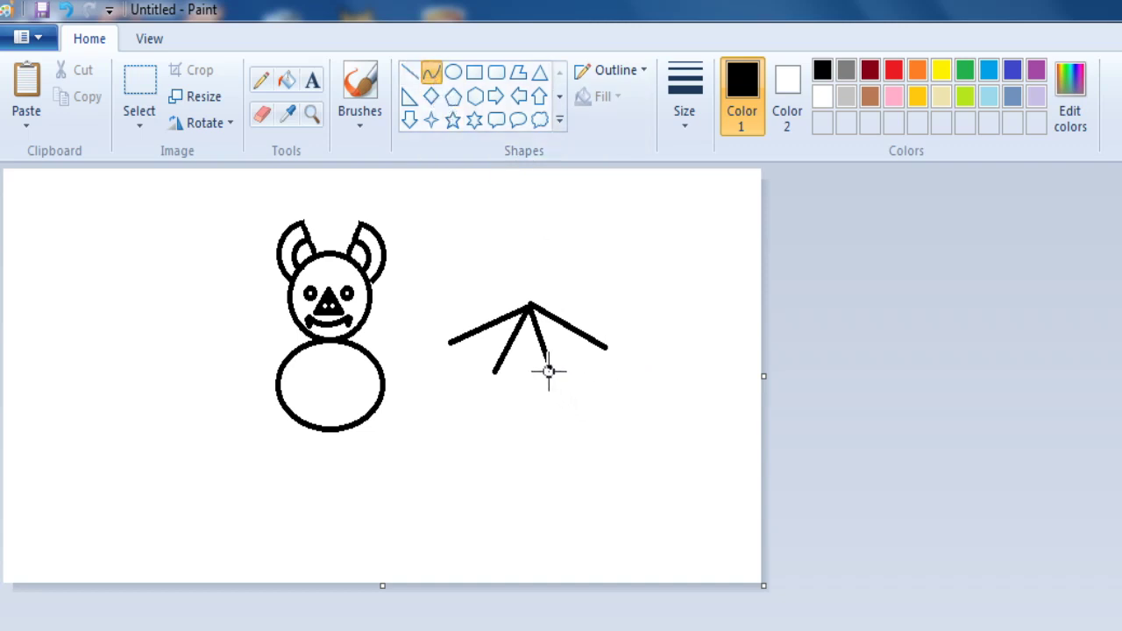
pyautogui.moveTo(550, 368)
pyautogui.mouseDown()
pyautogui.moveTo(607, 349)
pyautogui.moveTo(561, 354)
pyautogui.moveTo(646, 338)
pyautogui.moveTo(499, 371)
pyautogui.moveTo(579, 368)
pyautogui.moveTo(514, 358)
pyautogui.mouseUp()
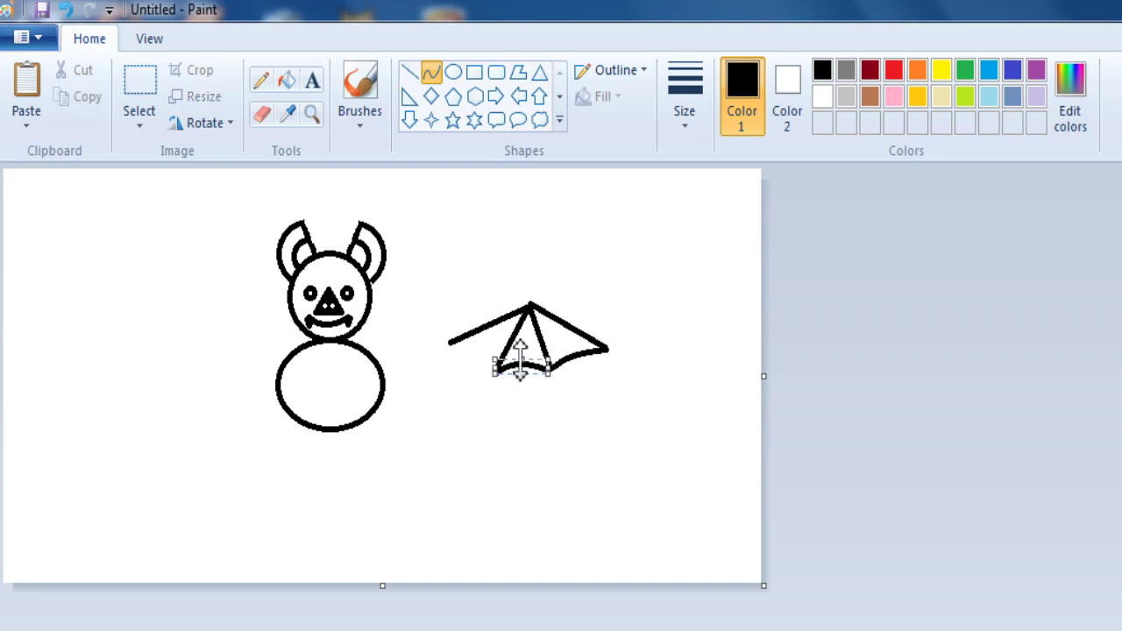
pyautogui.moveTo(451, 343)
pyautogui.mouseDown()
pyautogui.moveTo(493, 371)
pyautogui.moveTo(461, 351)
pyautogui.moveTo(489, 349)
pyautogui.mouseUp()
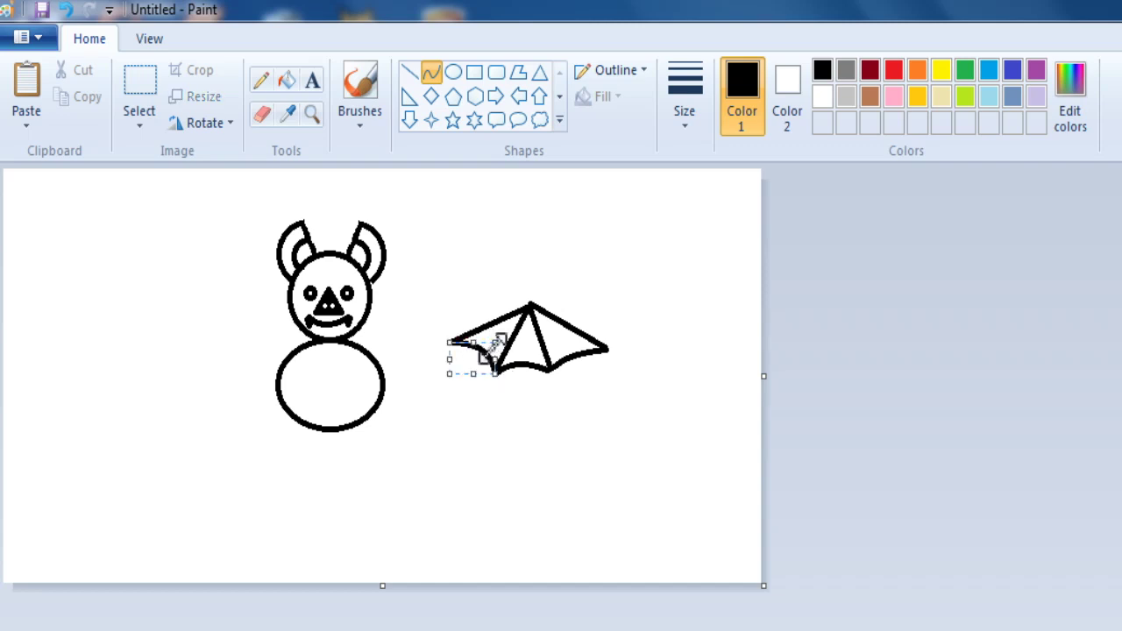
pyautogui.click(676, 353)
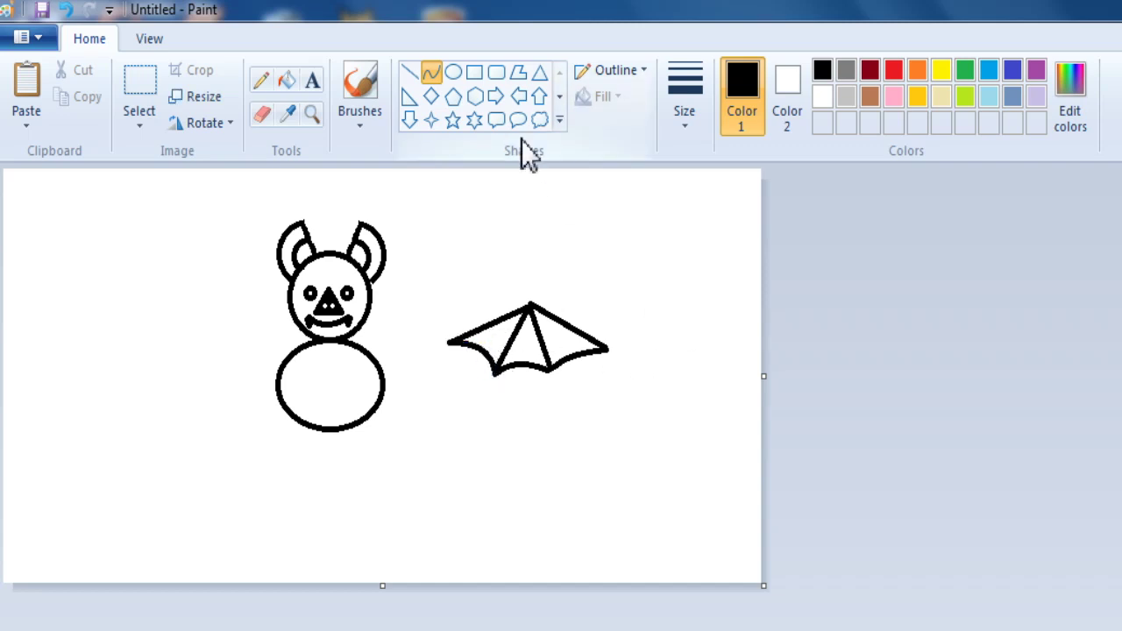
# Draw a small claw of short fanned lines at the wing's right tip using a thinner line
pyautogui.click(411, 73)
pyautogui.click(684, 122)
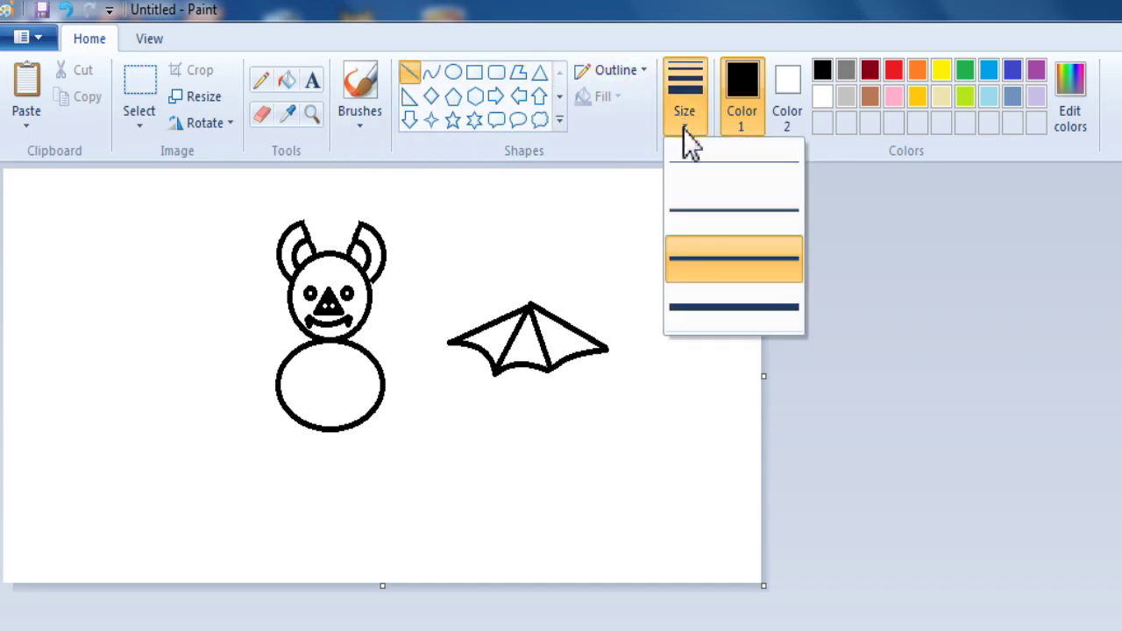
pyautogui.click(708, 215)
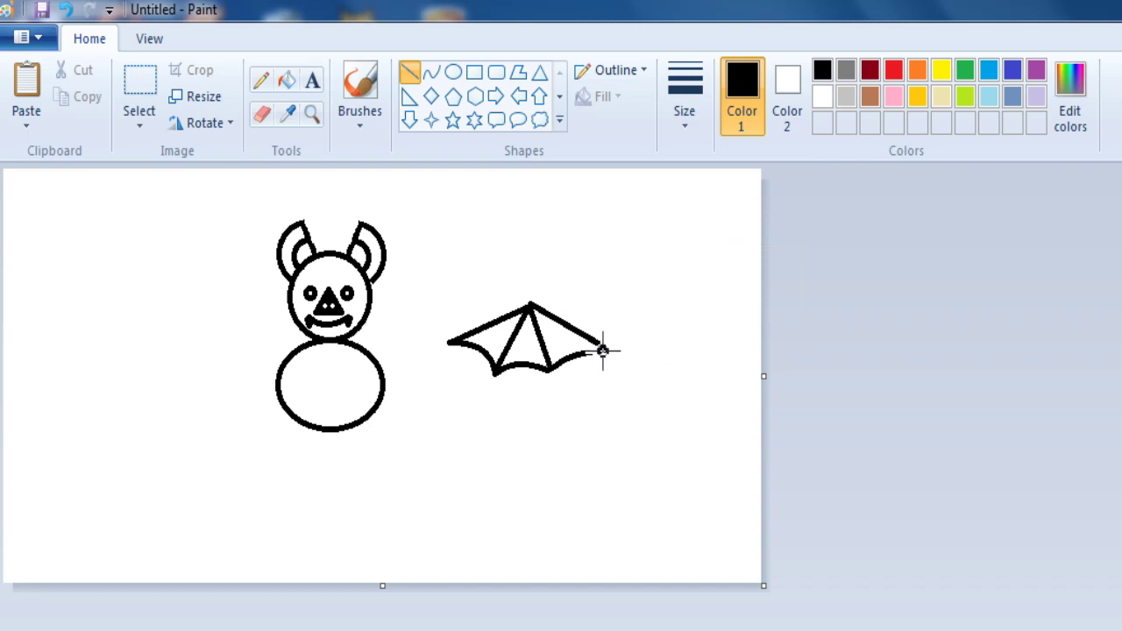
pyautogui.moveTo(605, 348); pyautogui.dragTo(616, 371)
pyautogui.hotkey('ctrl', 'z')
pyautogui.moveTo(605, 353); pyautogui.dragTo(601, 368)
pyautogui.moveTo(608, 366); pyautogui.dragTo(608, 348)
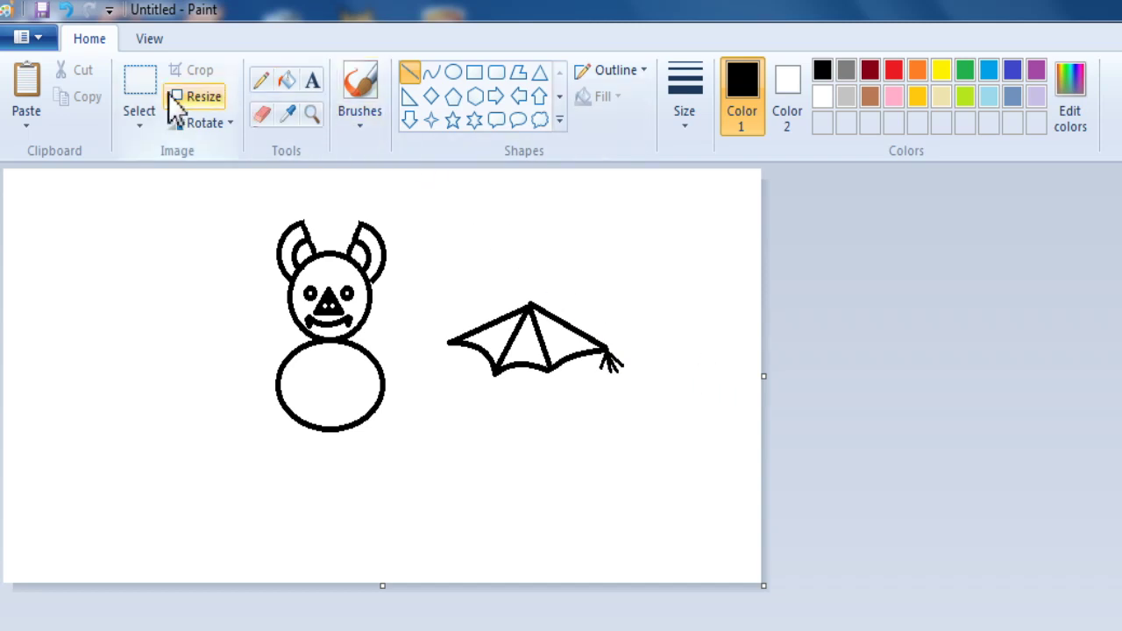
# Copy the clawed wing, flip the copy horizontally and attach it to the left side of the body at the neck
pyautogui.click(140, 87)
pyautogui.moveTo(444, 270)
pyautogui.mouseDown()
pyautogui.moveTo(571, 375)
pyautogui.moveTo(640, 403)
pyautogui.mouseUp()
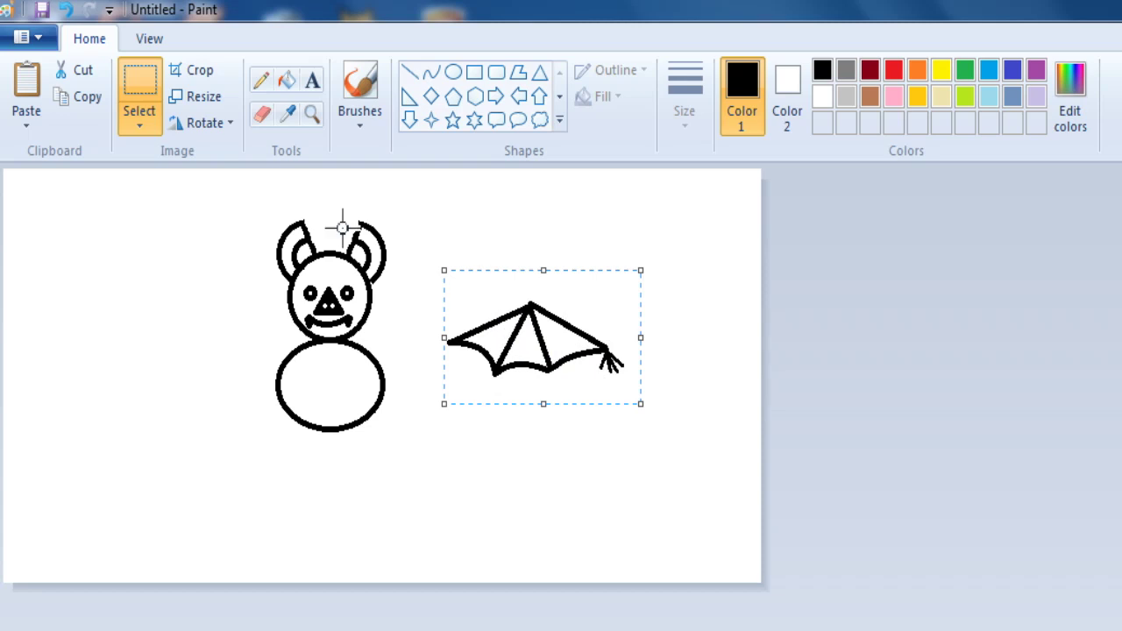
pyautogui.click(97, 100)
pyautogui.click(29, 98)
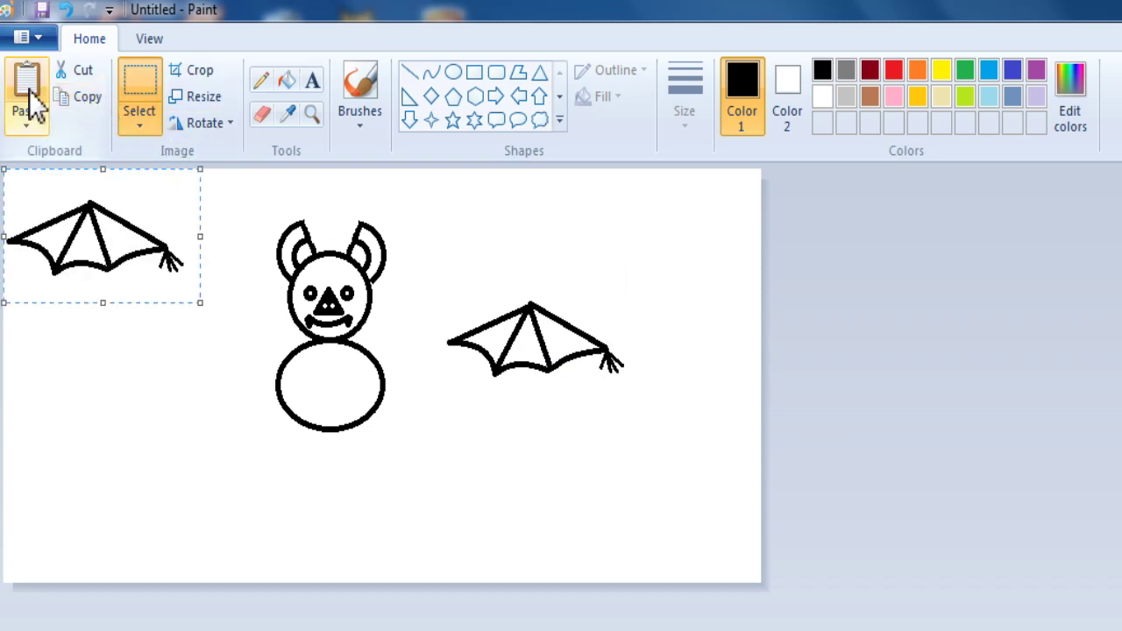
pyautogui.click(204, 122)
pyautogui.click(245, 279)
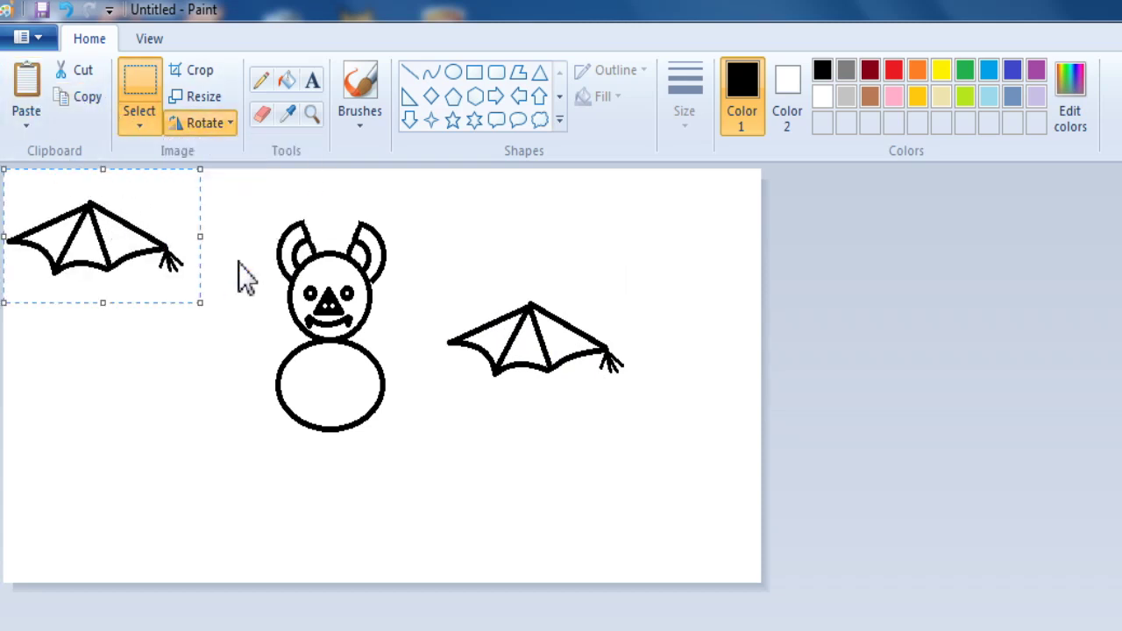
pyautogui.moveTo(125, 247); pyautogui.dragTo(254, 348)
# Move the original wing against the right side of the body so it meets the neck
pyautogui.click(435, 285)
pyautogui.moveTo(430, 275); pyautogui.dragTo(645, 410)
pyautogui.moveTo(568, 348); pyautogui.dragTo(466, 346)
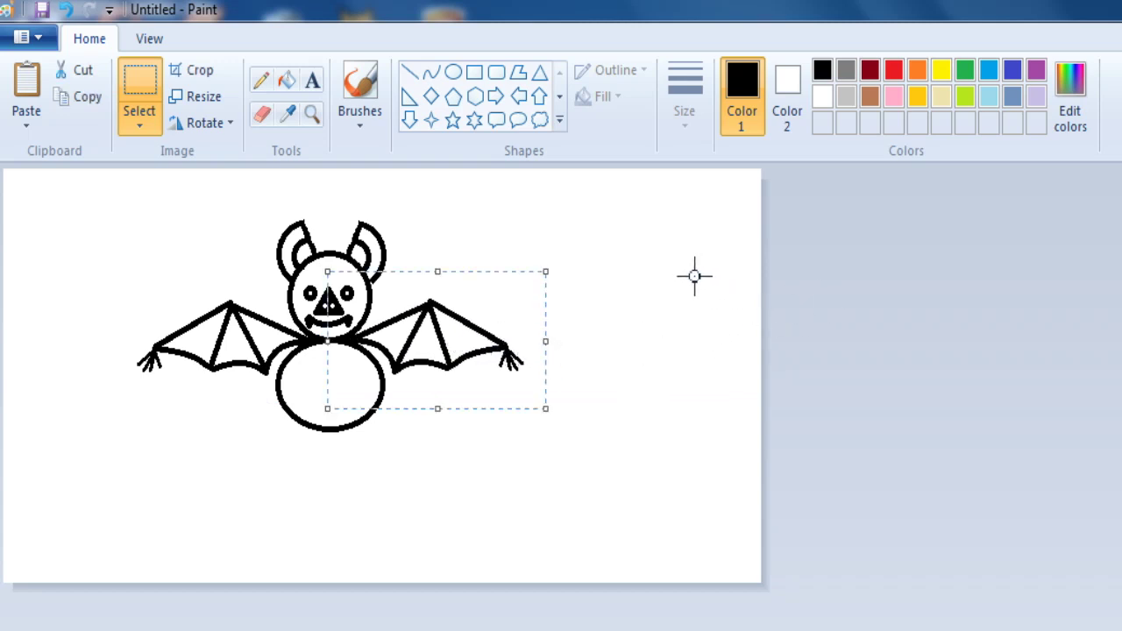
# Draw a short, thin, left-bowed vertical curve under the body and shift it down into the blank area below
pyautogui.click(430, 72)
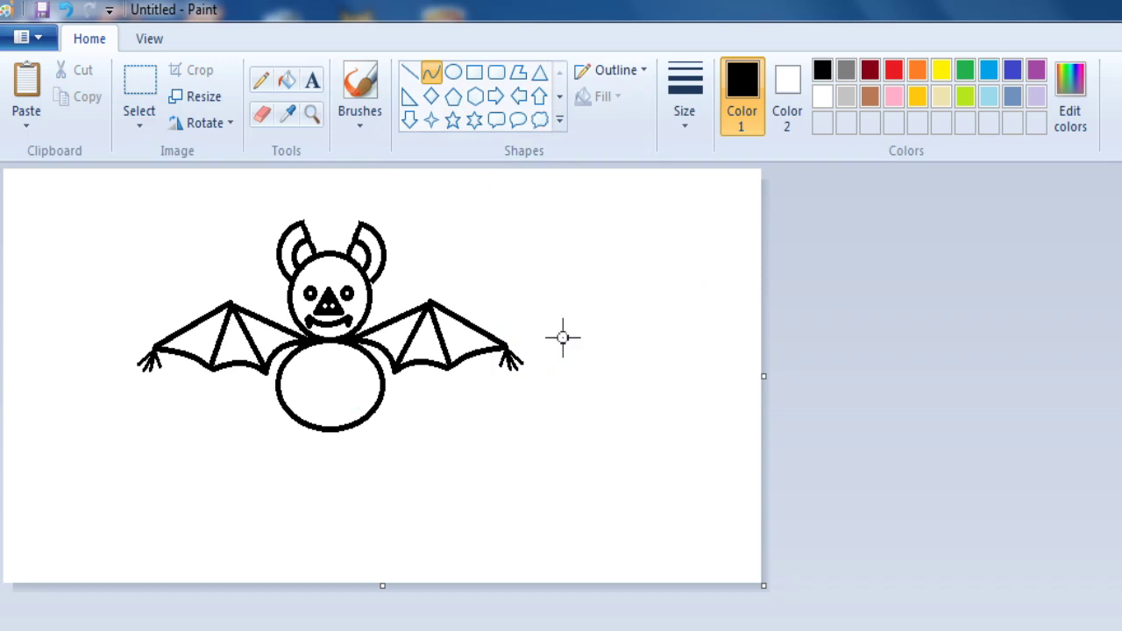
pyautogui.moveTo(332, 429); pyautogui.dragTo(302, 452)
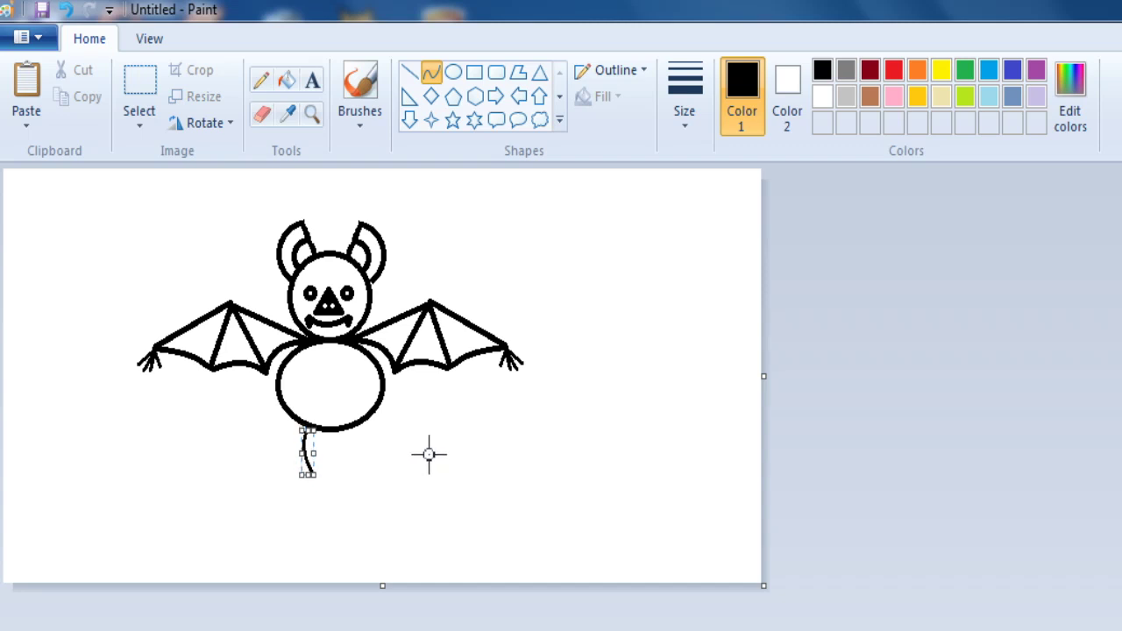
pyautogui.press('Down')
pyautogui.press('Down')
pyautogui.press('Down')
pyautogui.press('Down')
pyautogui.press('Down')
pyautogui.press('Down')
pyautogui.press('Down')
pyautogui.press('Down')
pyautogui.press('Down')
pyautogui.press('Down')
pyautogui.press('Down')
pyautogui.press('Down')
pyautogui.press('Down')
pyautogui.press('Down')
pyautogui.press('Down')
pyautogui.press('Down')
pyautogui.press('Down')
pyautogui.press('Down')
pyautogui.press('Down')
pyautogui.press('Down')
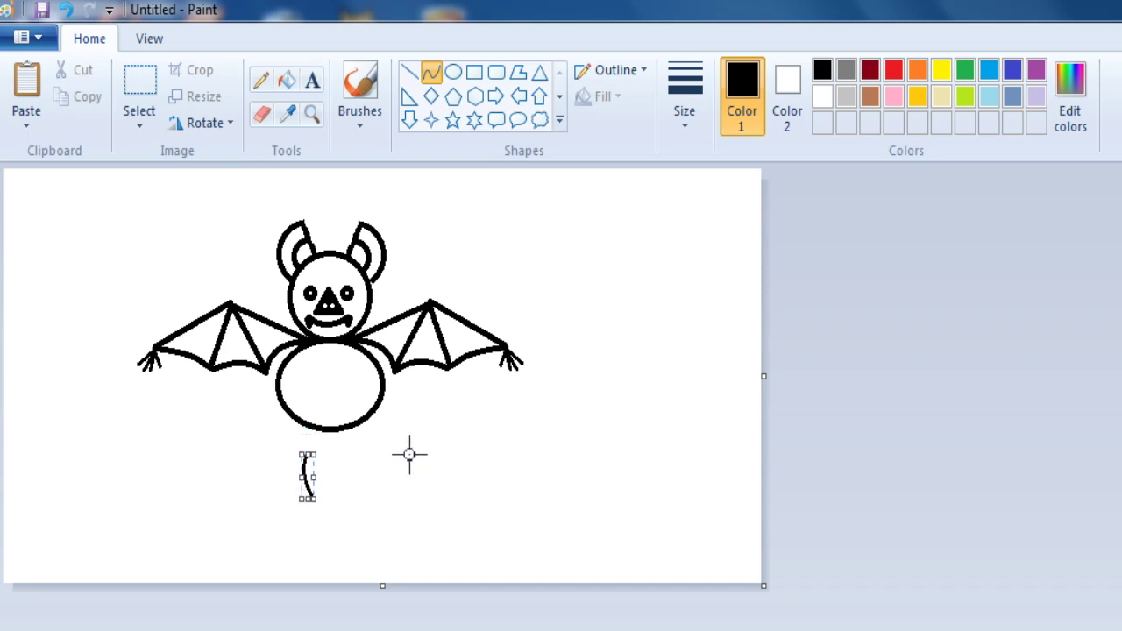
# Draw a second thin, left-bowed curve beside the one below the body so both meet at their lower ends as a leg
pyautogui.click(409, 454)
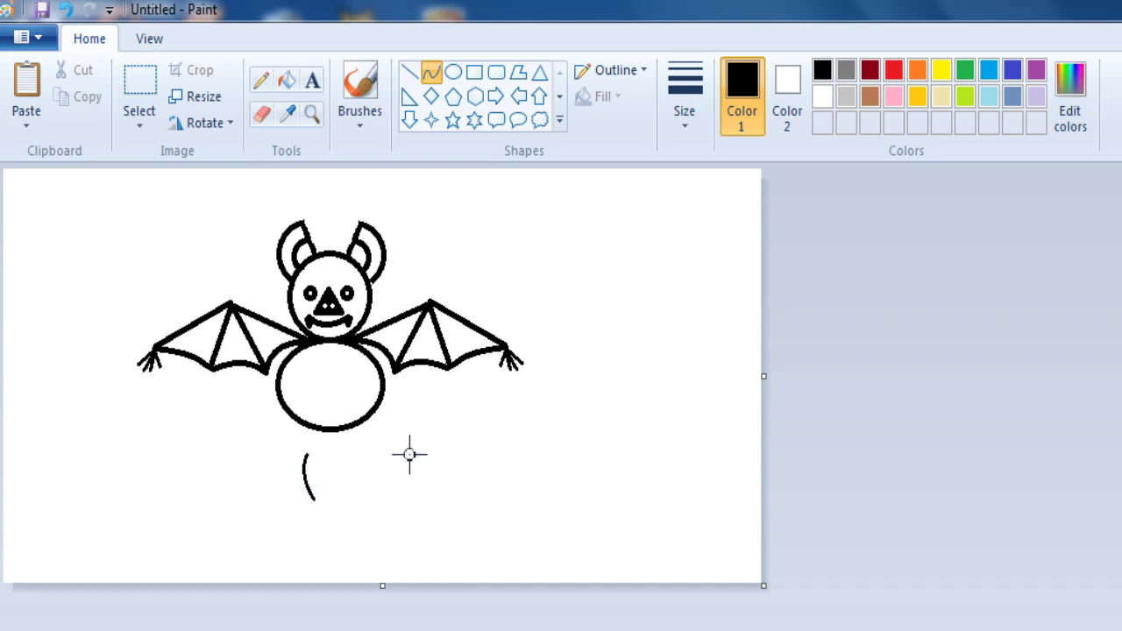
pyautogui.moveTo(291, 457); pyautogui.dragTo(311, 498)
pyautogui.moveTo(312, 498); pyautogui.dragTo(298, 467)
pyautogui.press('Right')
pyautogui.press('Right')
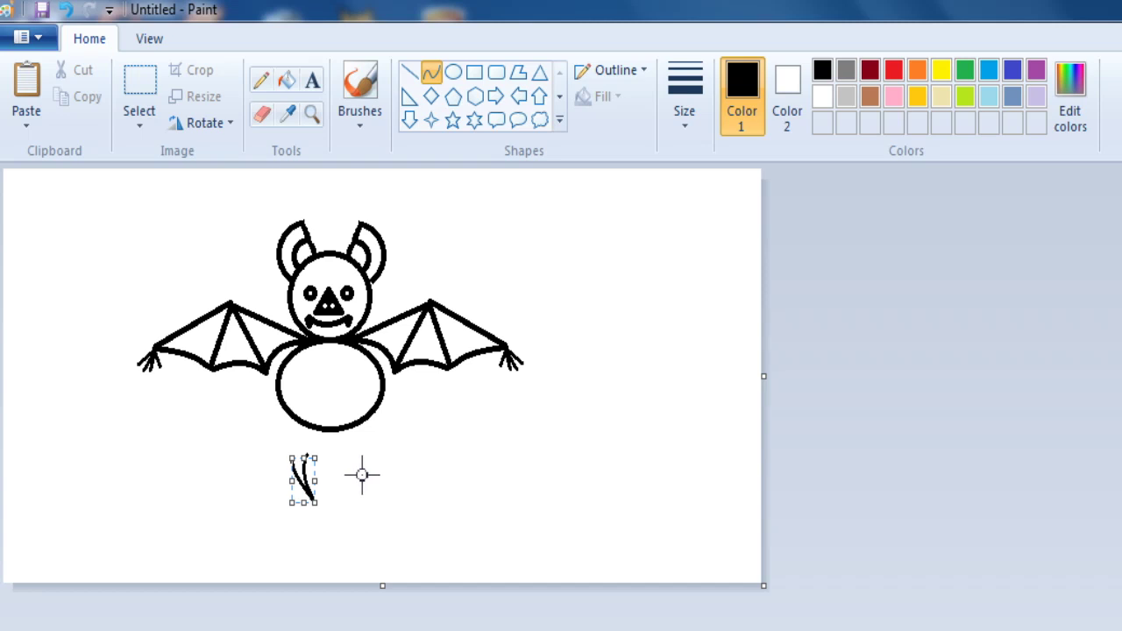
pyautogui.click(362, 475)
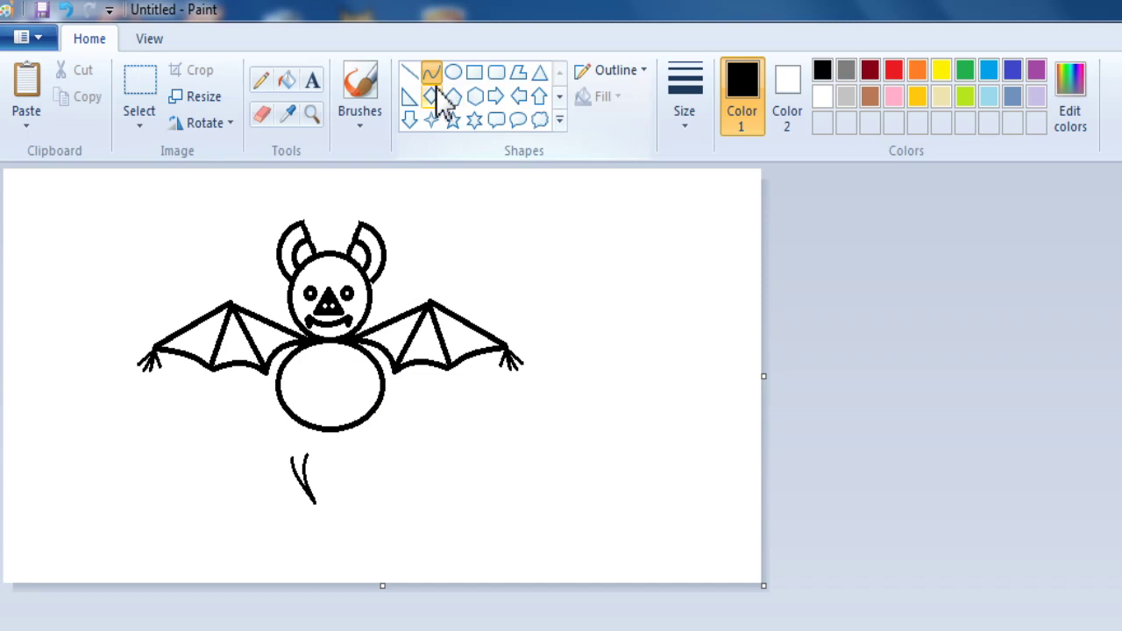
# Draw three short straight lines fanning out from the leg's lower tip as toes
pyautogui.click(410, 74)
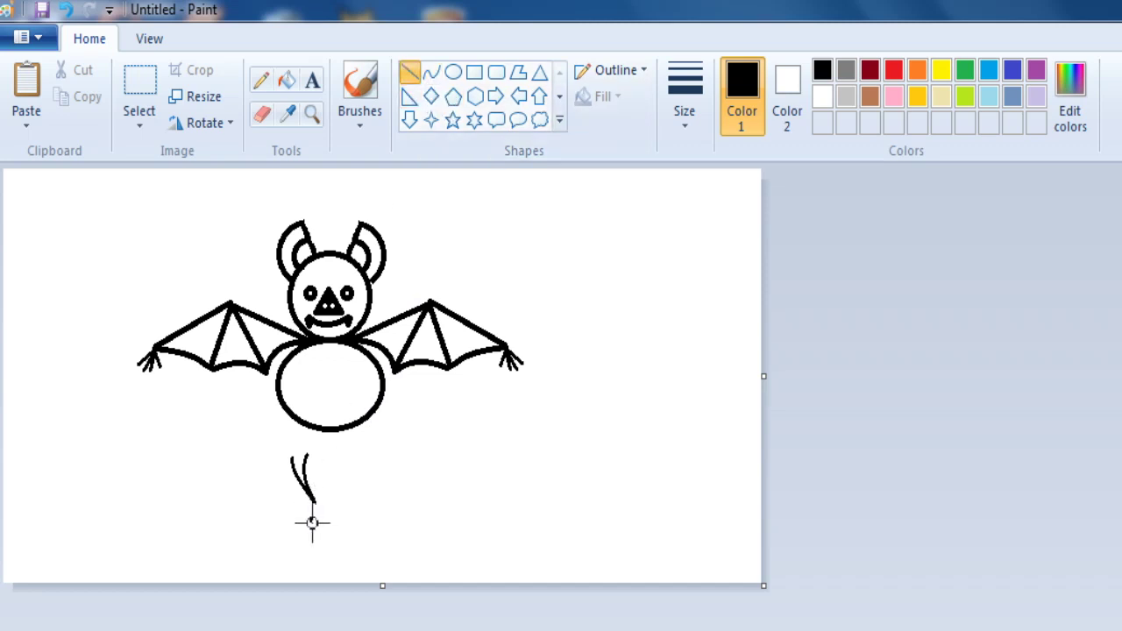
pyautogui.moveTo(310, 522); pyautogui.dragTo(314, 501)
pyautogui.moveTo(319, 520); pyautogui.dragTo(314, 507)
pyautogui.moveTo(328, 518); pyautogui.dragTo(315, 505)
# Select the leg with its toes and move it to the blank area to the lower right of the body
pyautogui.click(142, 88)
pyautogui.moveTo(279, 443); pyautogui.dragTo(322, 518)
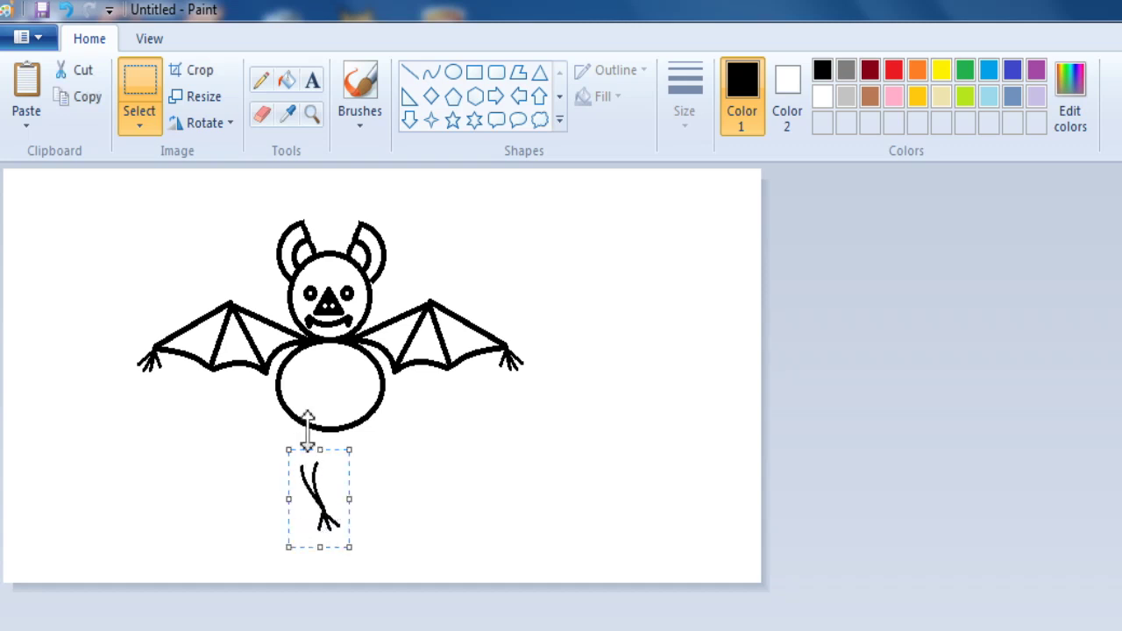
pyautogui.click(166, 96)
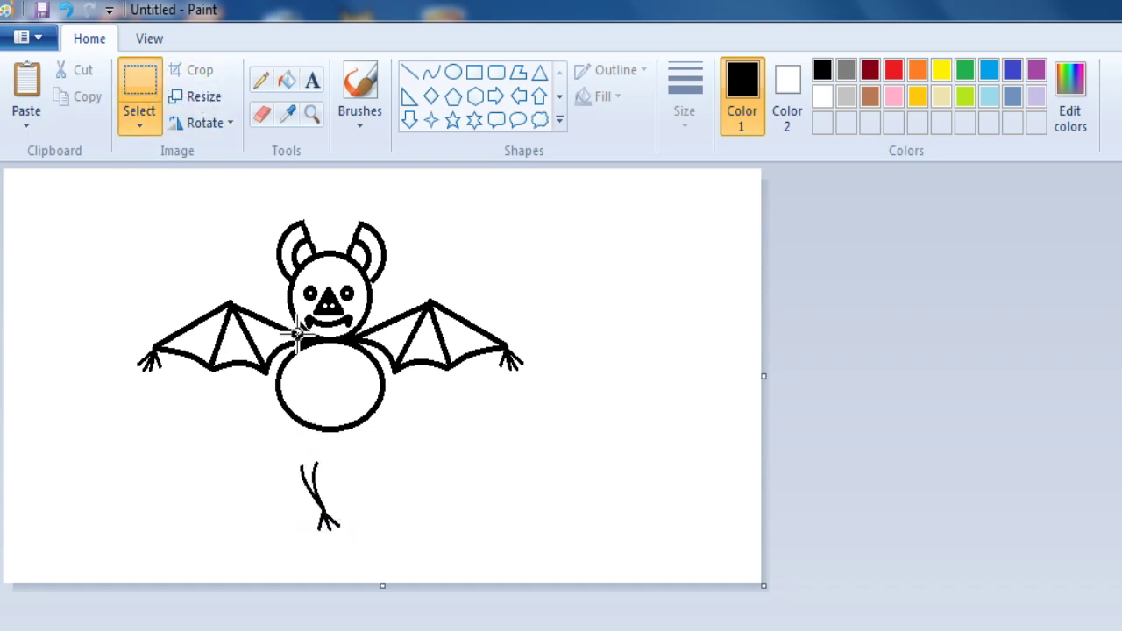
pyautogui.moveTo(326, 469)
pyautogui.mouseDown()
pyautogui.moveTo(333, 526)
pyautogui.moveTo(353, 544)
pyautogui.moveTo(320, 508)
pyautogui.moveTo(313, 459)
pyautogui.mouseUp()
pyautogui.click(325, 464)
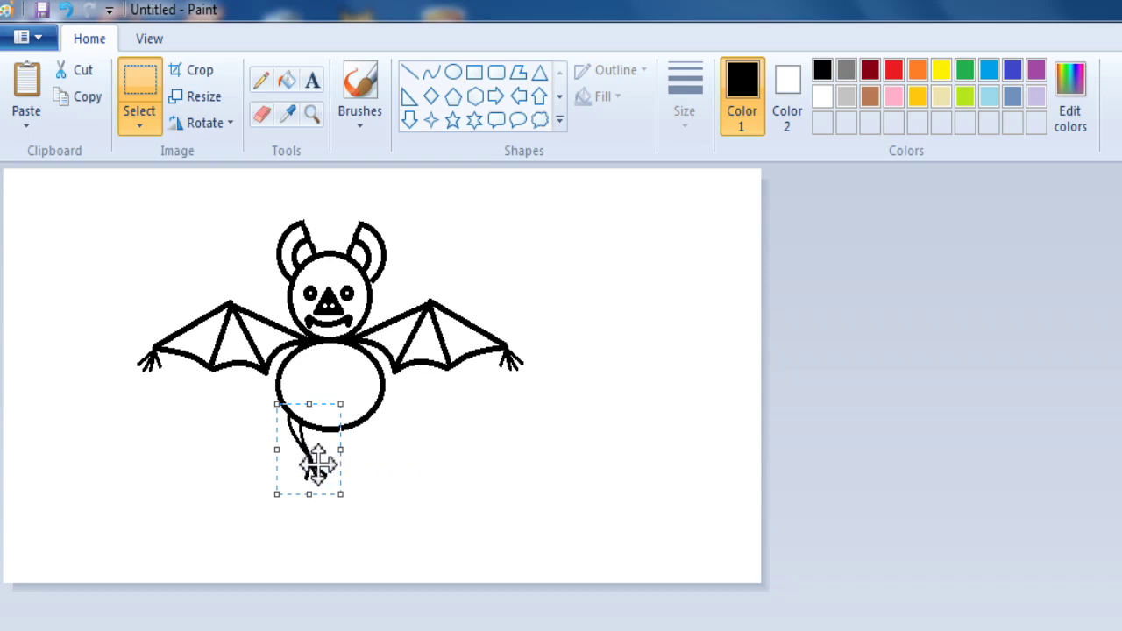
pyautogui.moveTo(313, 466); pyautogui.dragTo(513, 497)
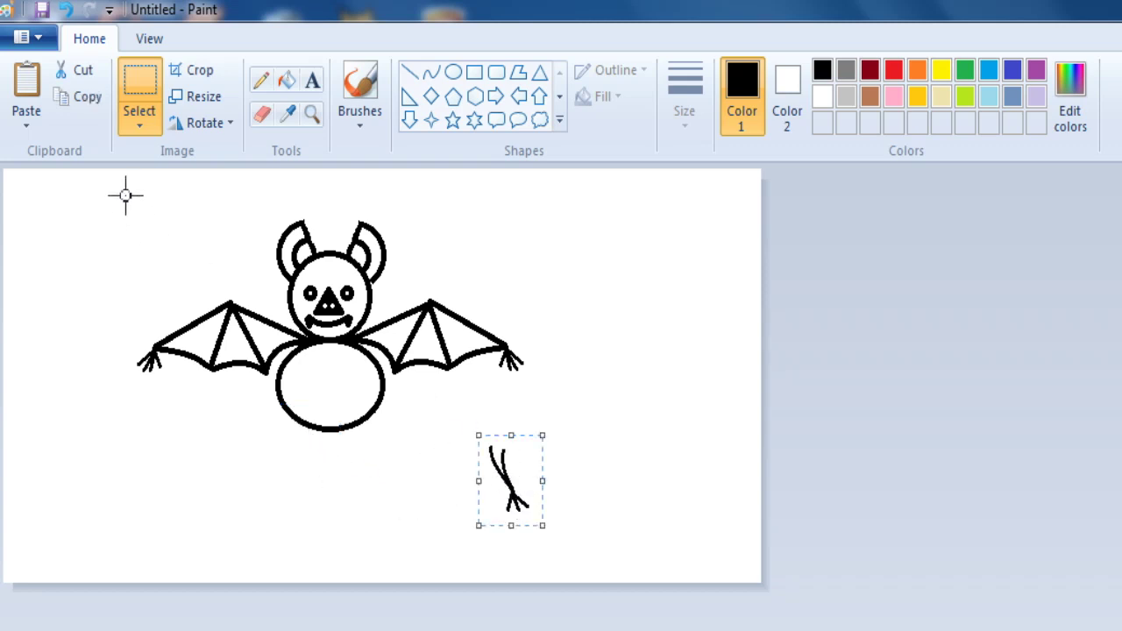
# Copy the leg, flip the copy horizontally and attach it to the lower right edge of the body
pyautogui.click(85, 103)
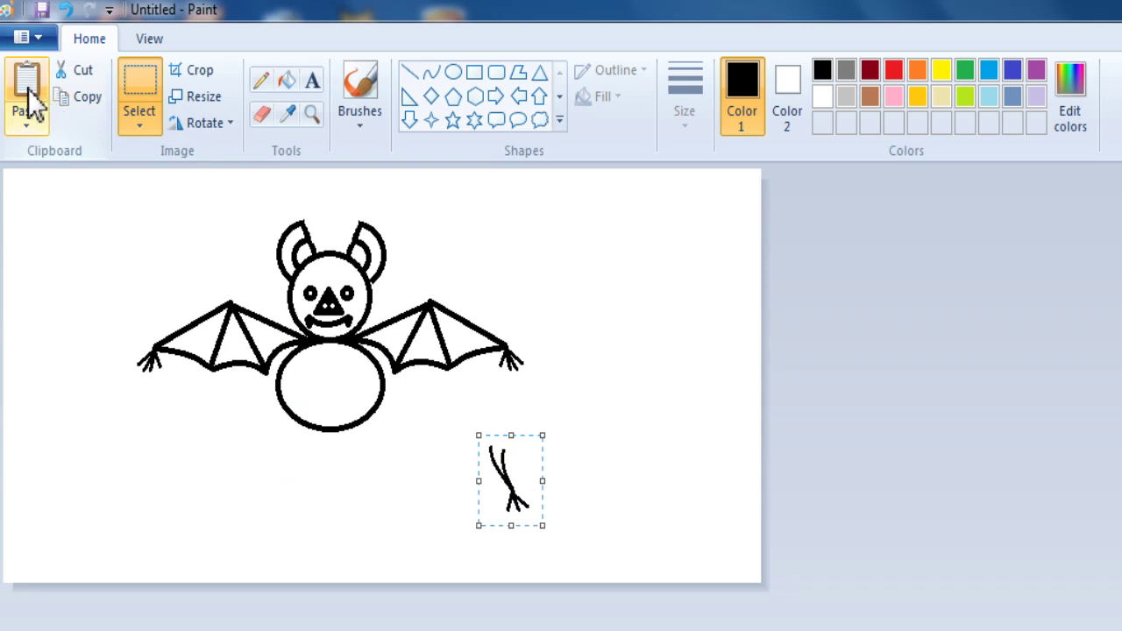
pyautogui.click(27, 89)
pyautogui.click(206, 131)
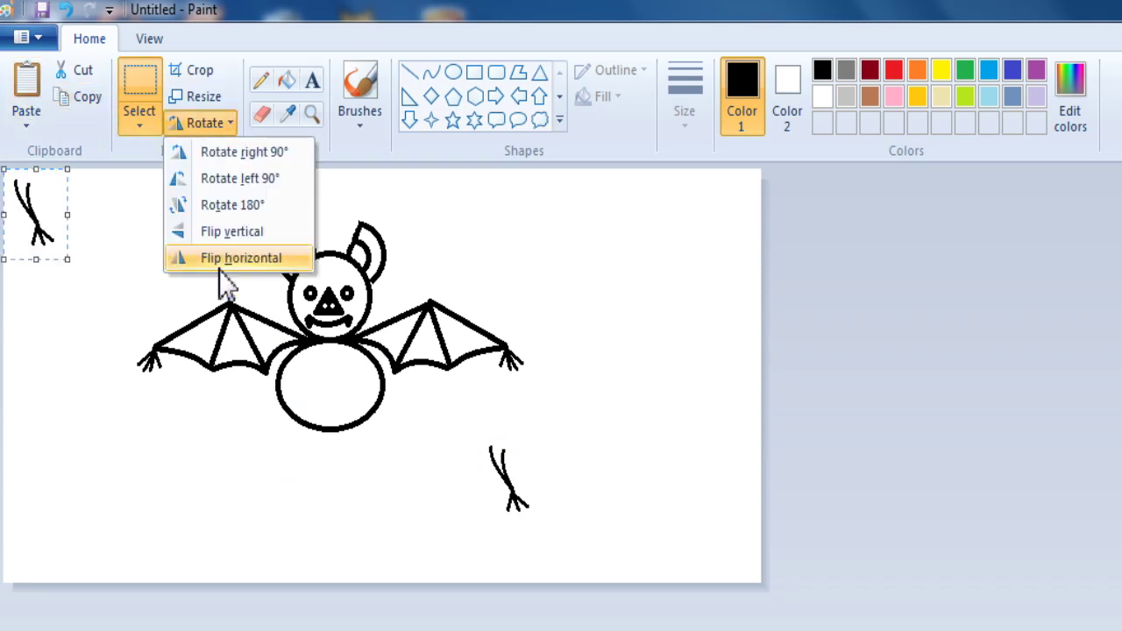
pyautogui.click(226, 257)
pyautogui.moveTo(38, 213); pyautogui.dragTo(357, 441)
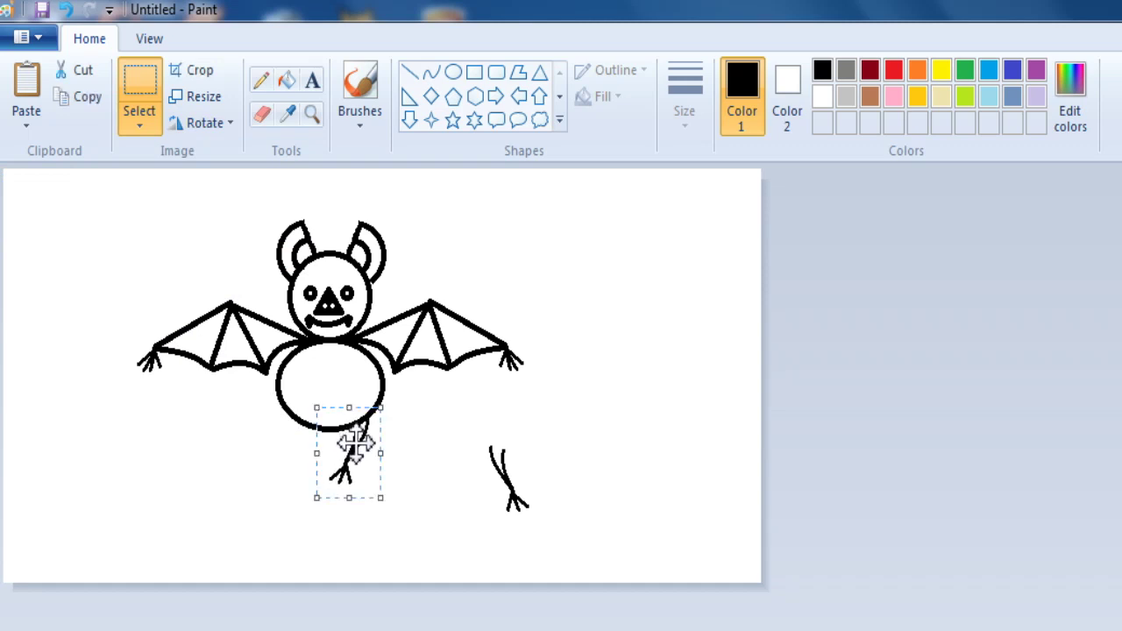
# Move the original leg against the lower left edge of the body, mirroring the attached one
pyautogui.moveTo(473, 435); pyautogui.dragTo(585, 551)
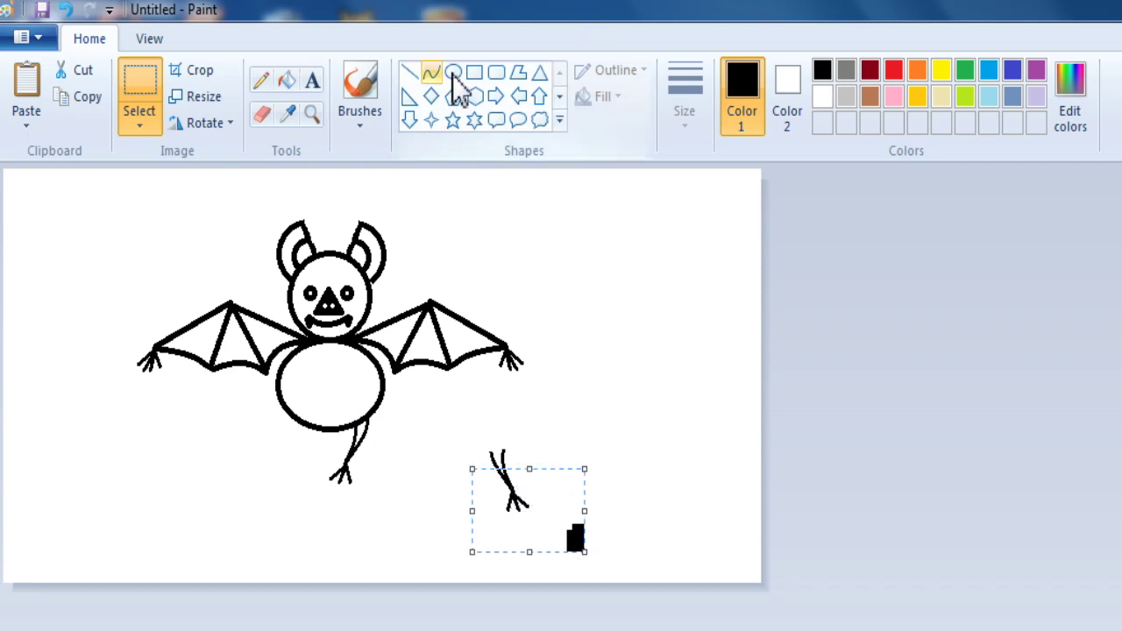
pyautogui.press('Escape')
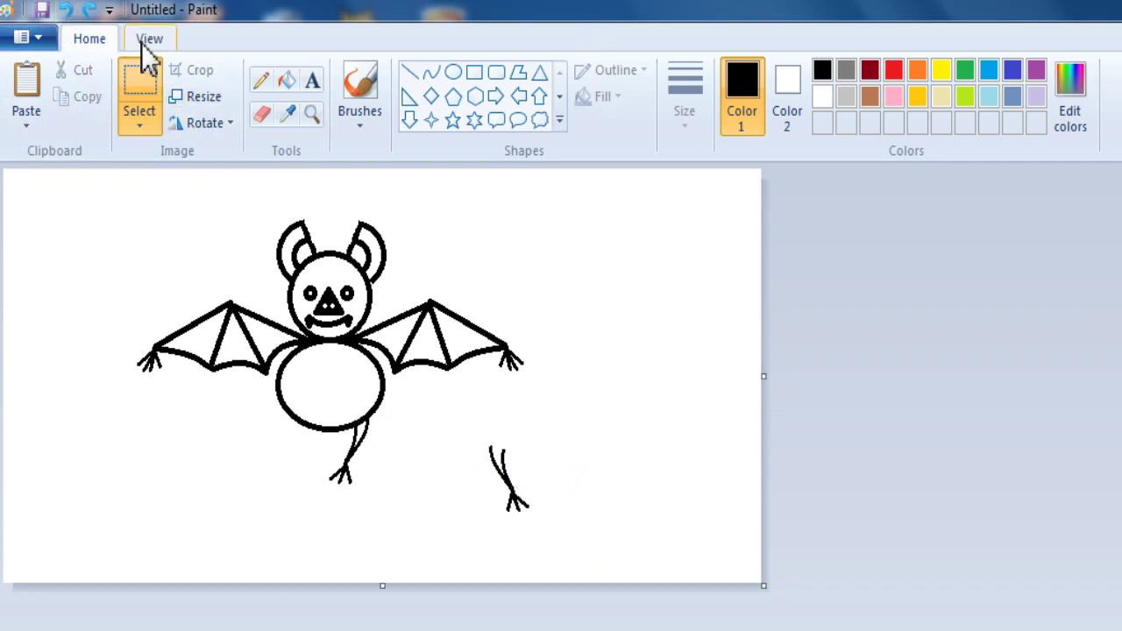
pyautogui.moveTo(477, 436); pyautogui.dragTo(311, 480)
pyautogui.click(444, 474)
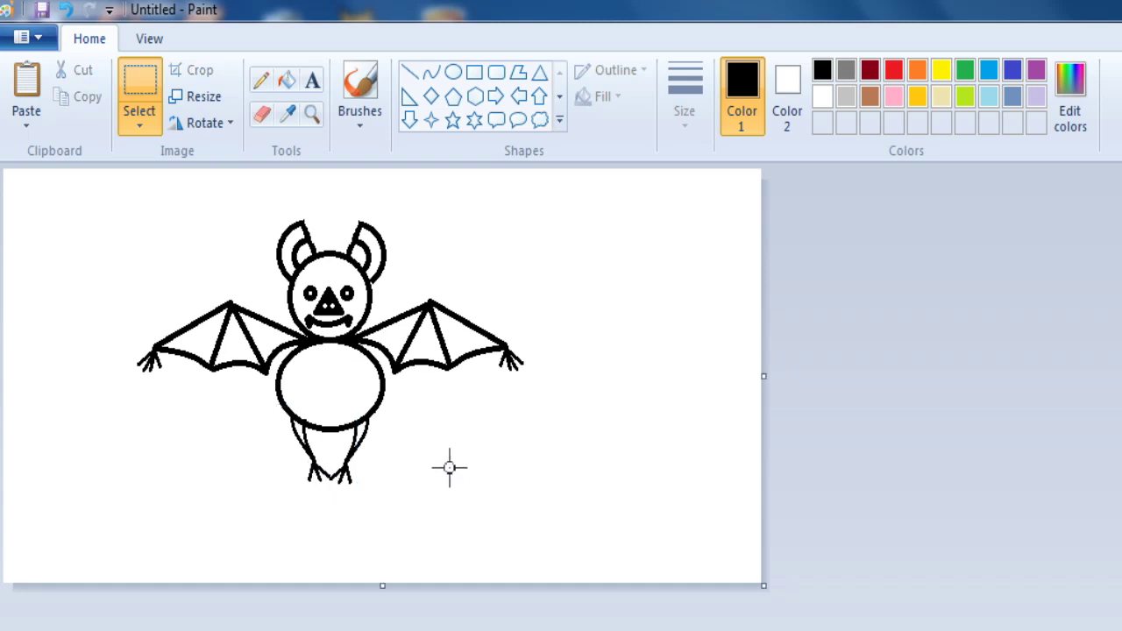
# Fill the oval body and the three panels of the right wing with dark gray
pyautogui.click(262, 115)
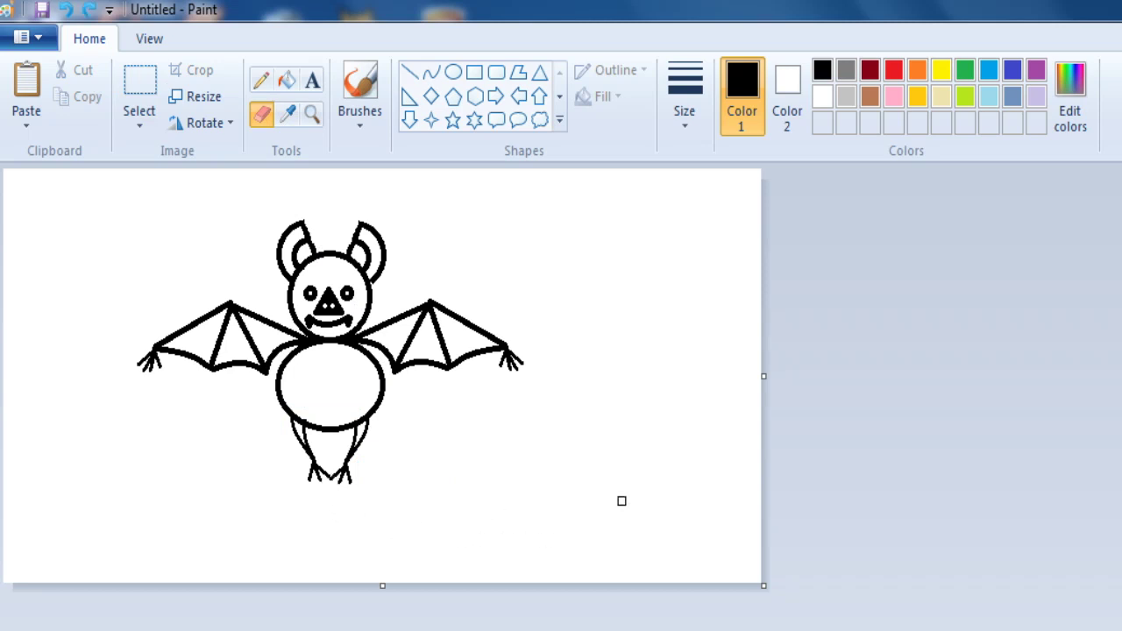
pyautogui.click(845, 70)
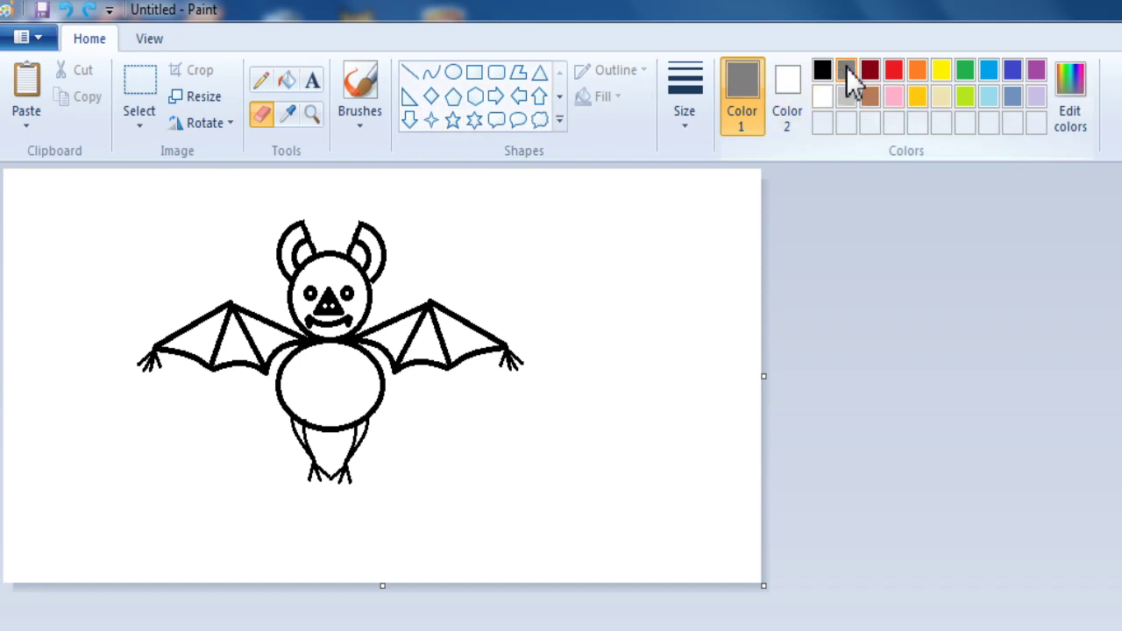
pyautogui.click(295, 81)
pyautogui.click(332, 372)
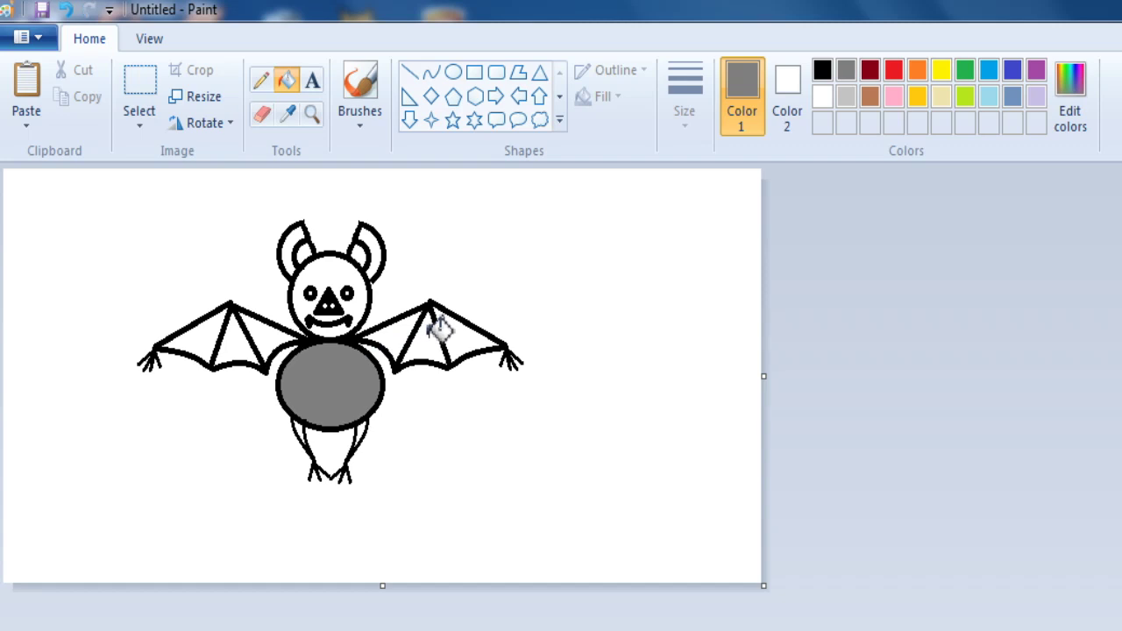
pyautogui.click(405, 326)
pyautogui.click(456, 323)
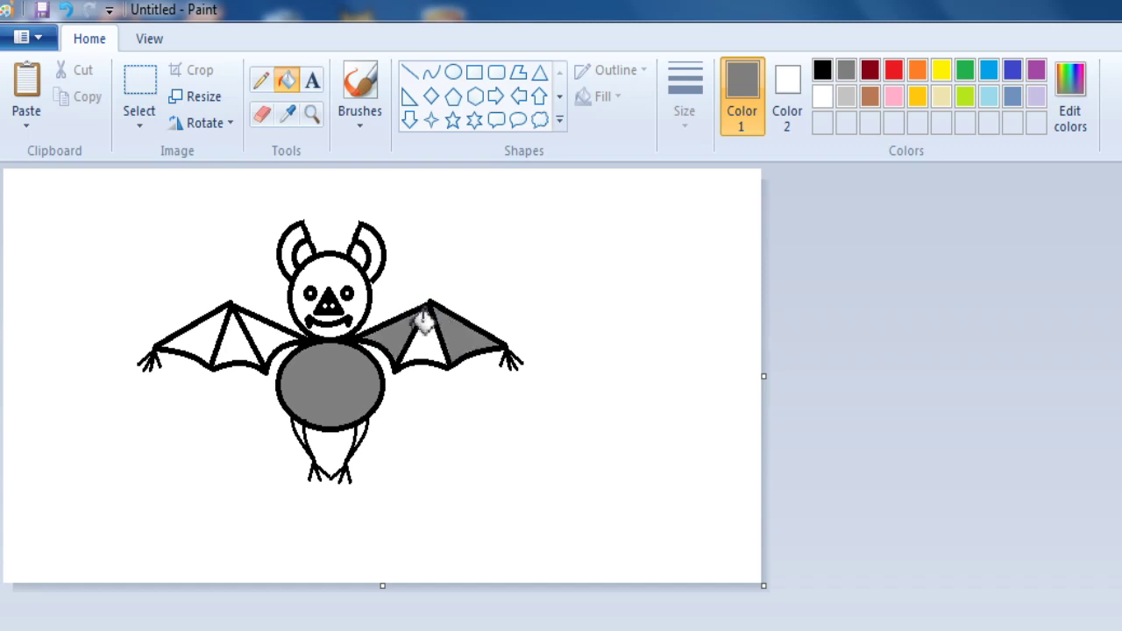
pyautogui.click(426, 337)
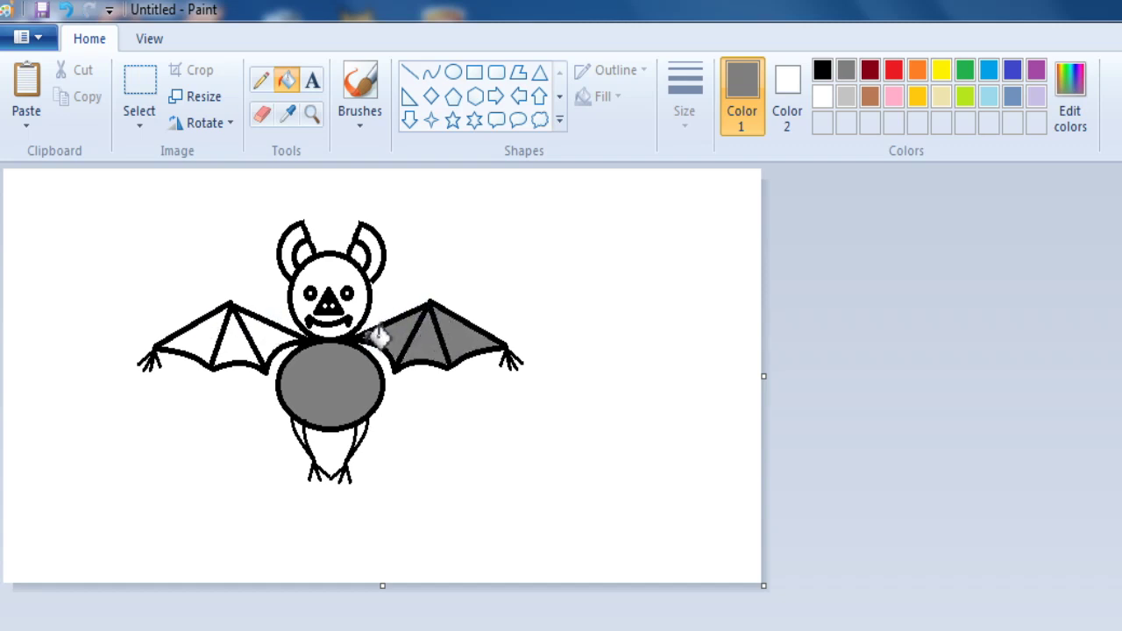
# Fill the face, both outer ears and the three panels of the left wing with the same dark gray
pyautogui.click(346, 307)
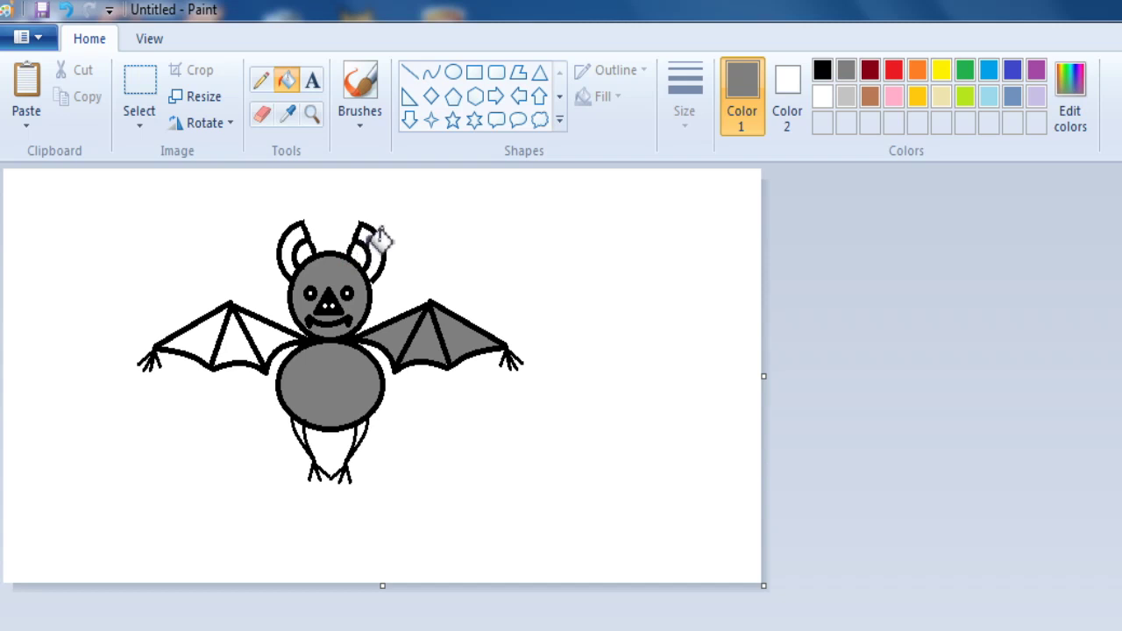
pyautogui.click(375, 234)
pyautogui.click(303, 233)
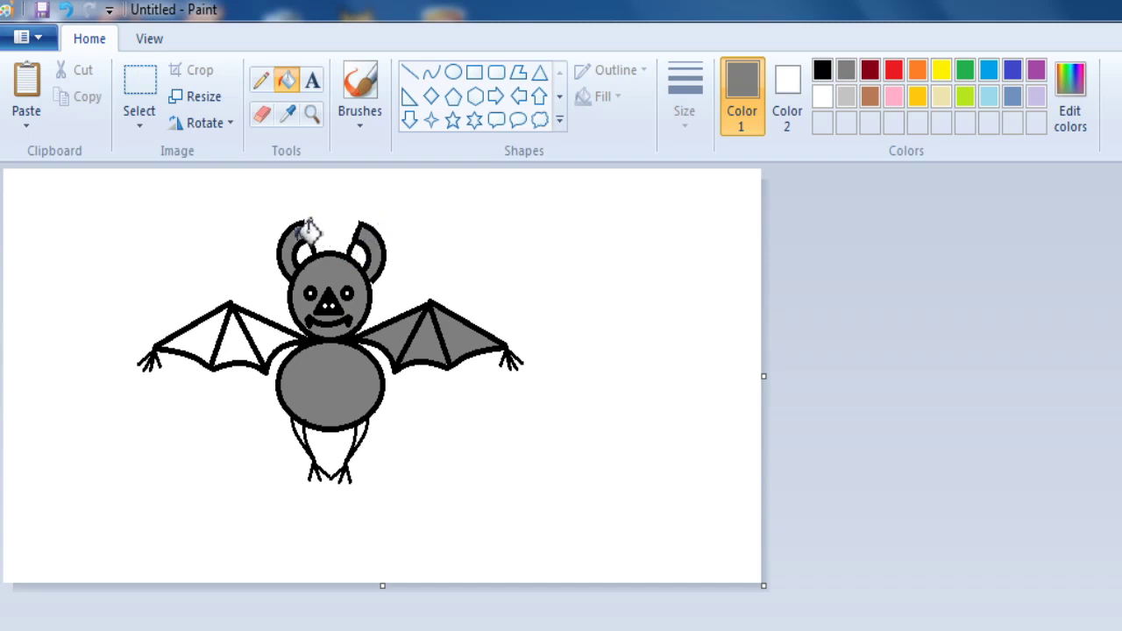
pyautogui.click(265, 322)
pyautogui.click(241, 332)
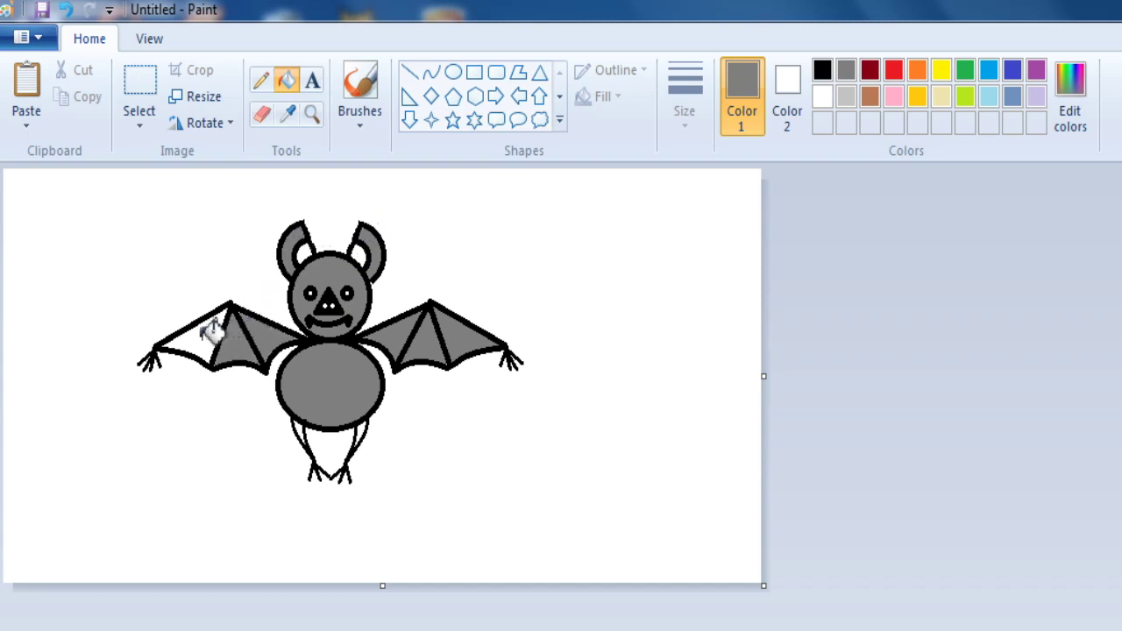
pyautogui.click(213, 330)
# Fill the inner part of both ears with light pink
pyautogui.click(887, 98)
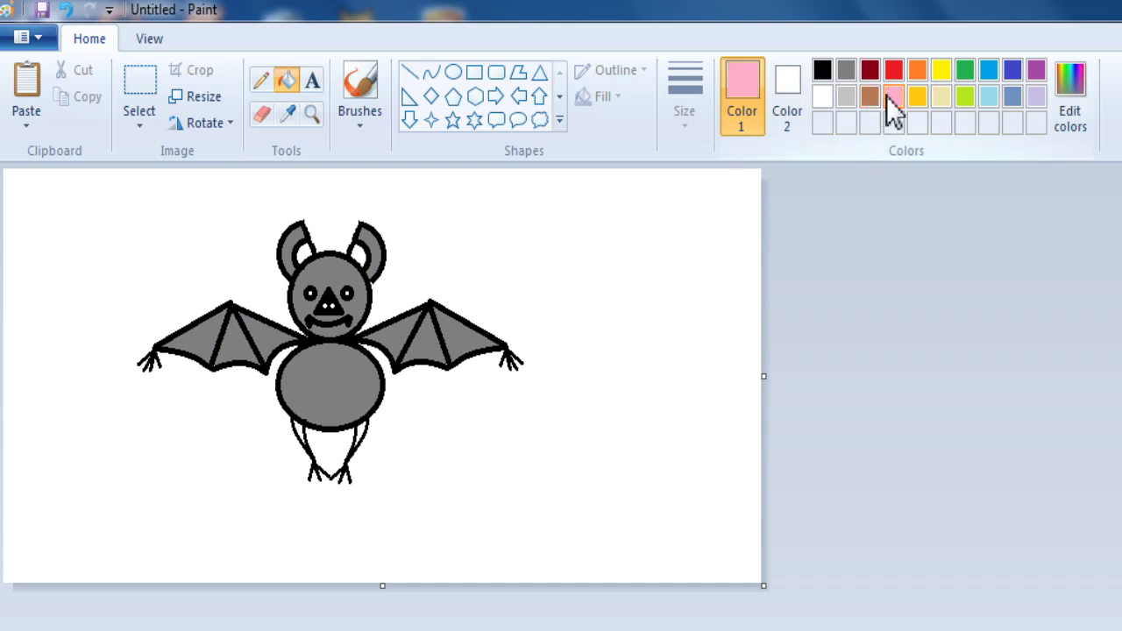
pyautogui.click(359, 254)
pyautogui.click(306, 253)
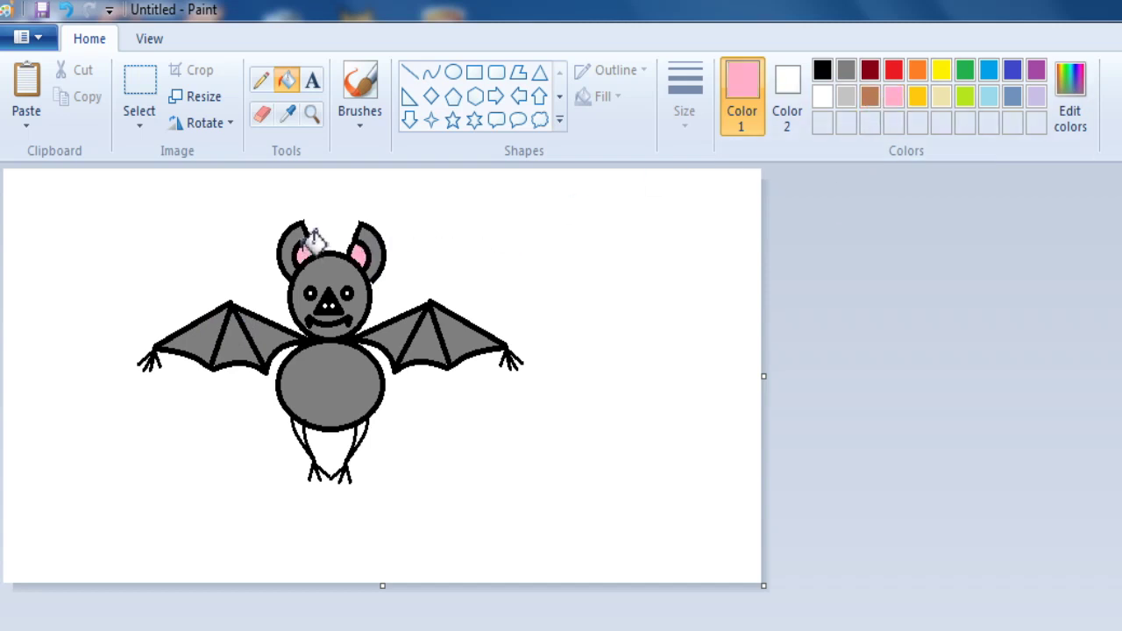
# Fill the narrow inside of the left leg with dark gray, undoing the misplaced fill
pyautogui.click(845, 70)
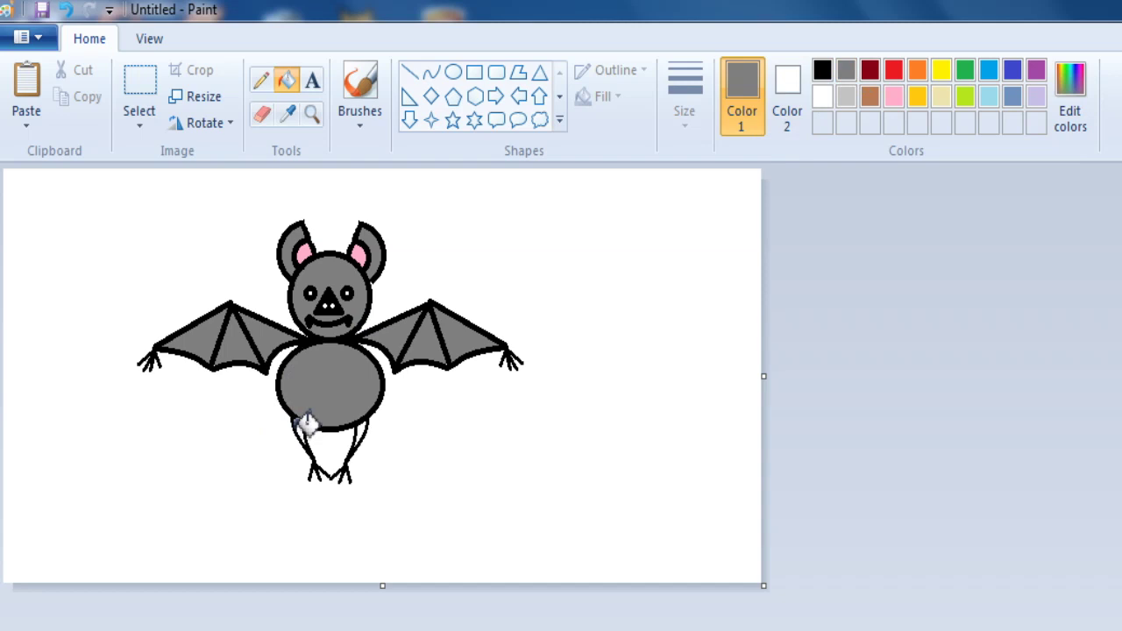
pyautogui.click(300, 426)
pyautogui.hotkey('ctrl', 'z')
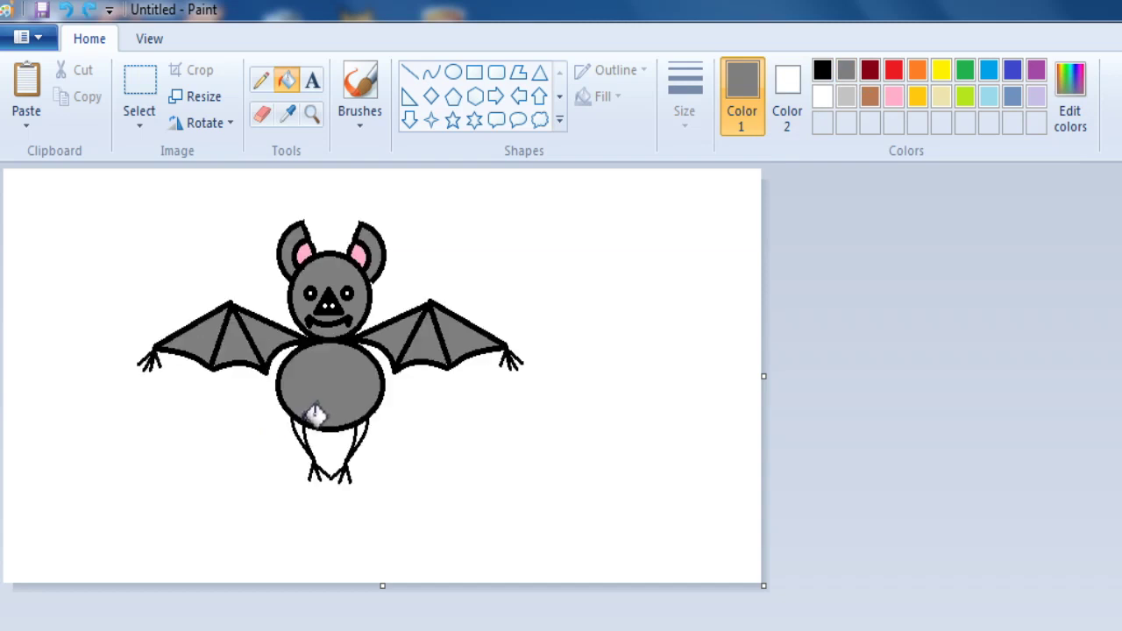
pyautogui.click(308, 425)
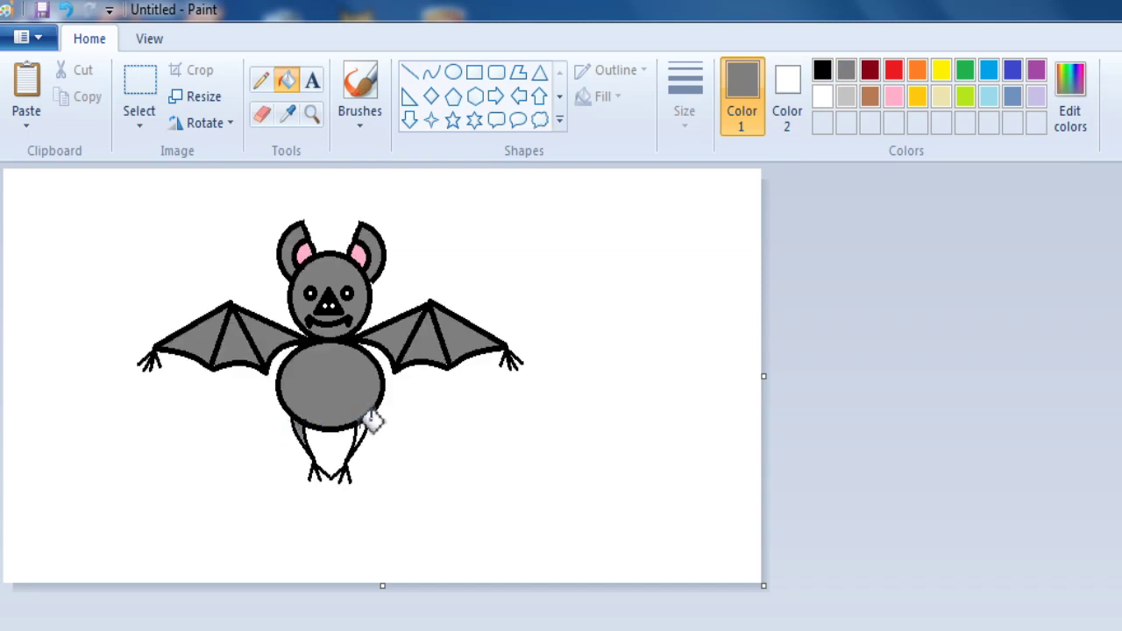